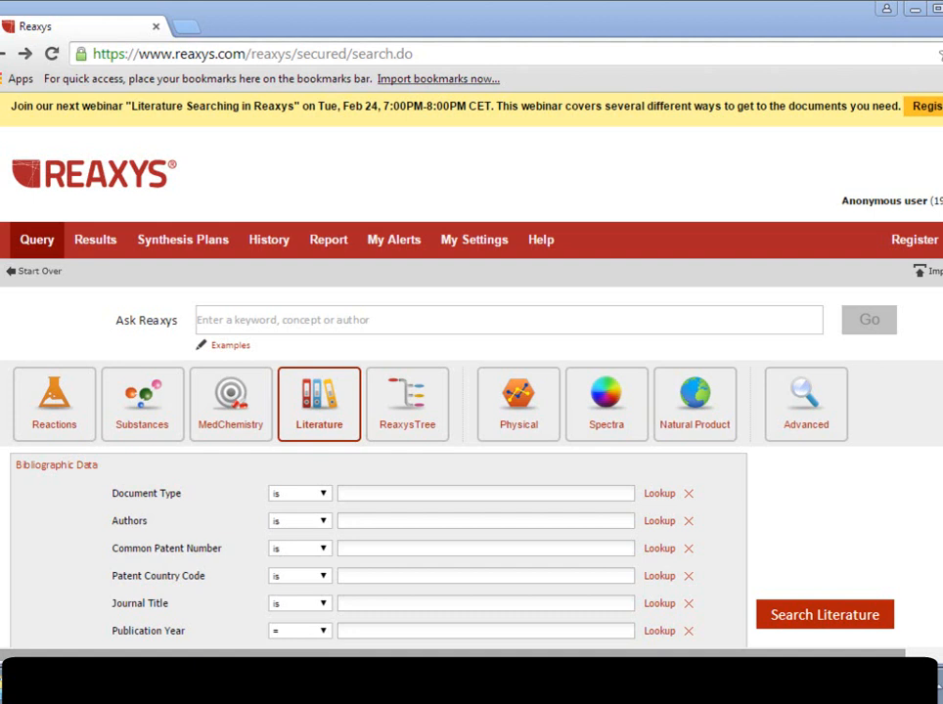
# Run an Ask Reaxys search for the keyword "gabriel".
pyautogui.click(212, 320)
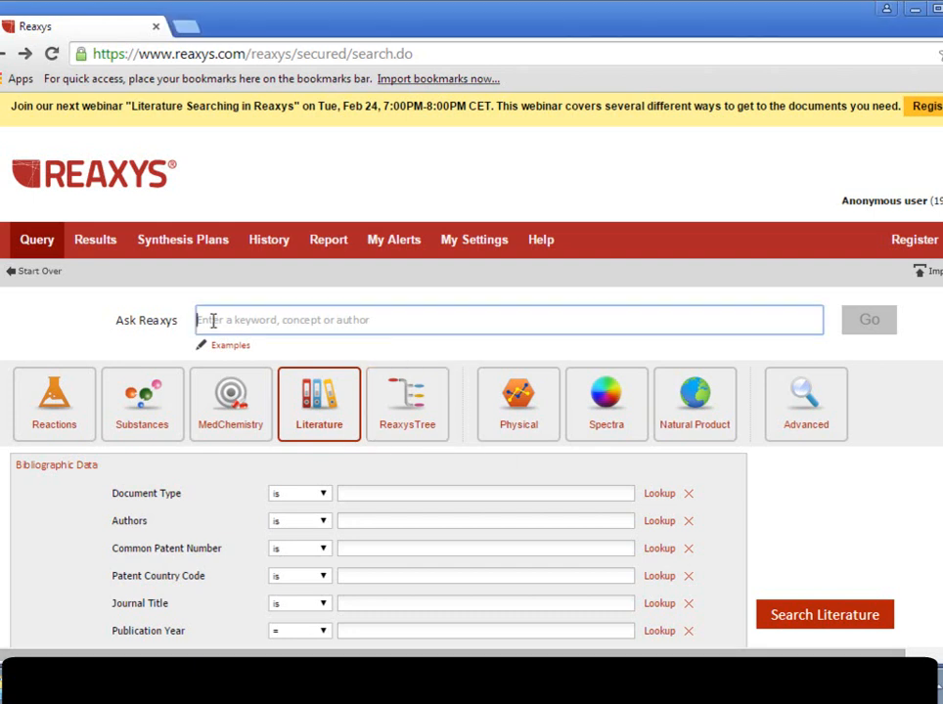
pyautogui.write('gabrie')
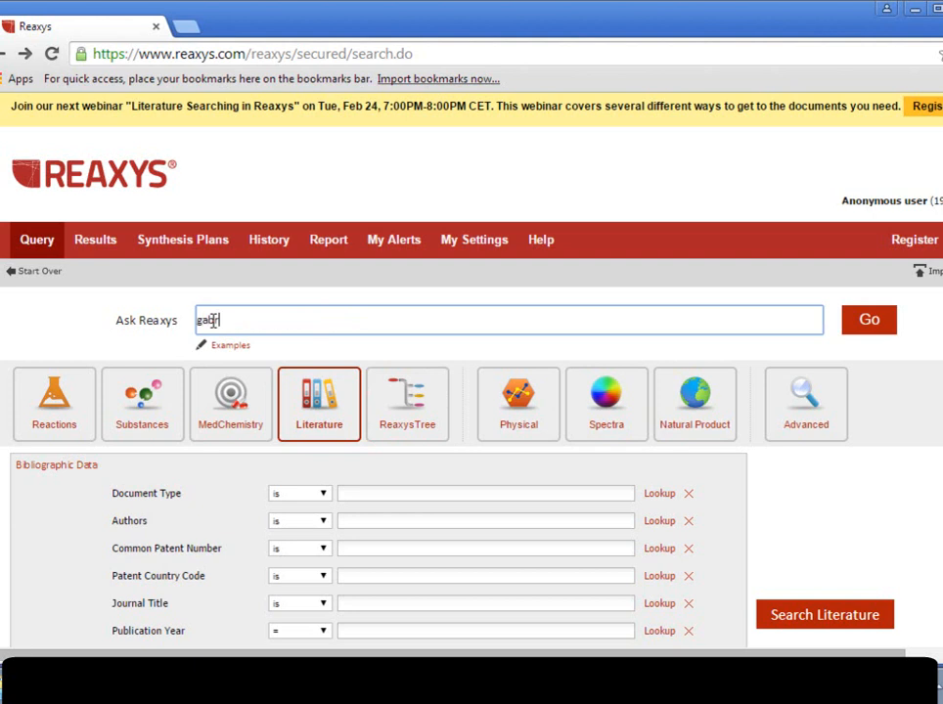
pyautogui.write('l')
pyautogui.click(847, 323)
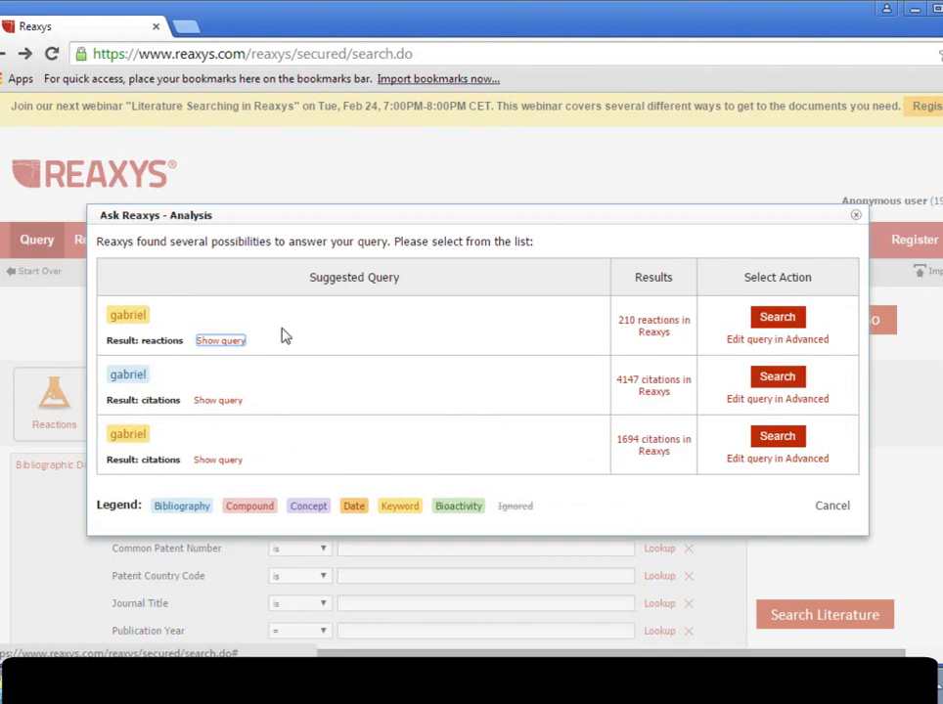
# Show the underlying query of each of the three suggested interpretations in the Ask Reaxys analysis.
pyautogui.click(218, 341)
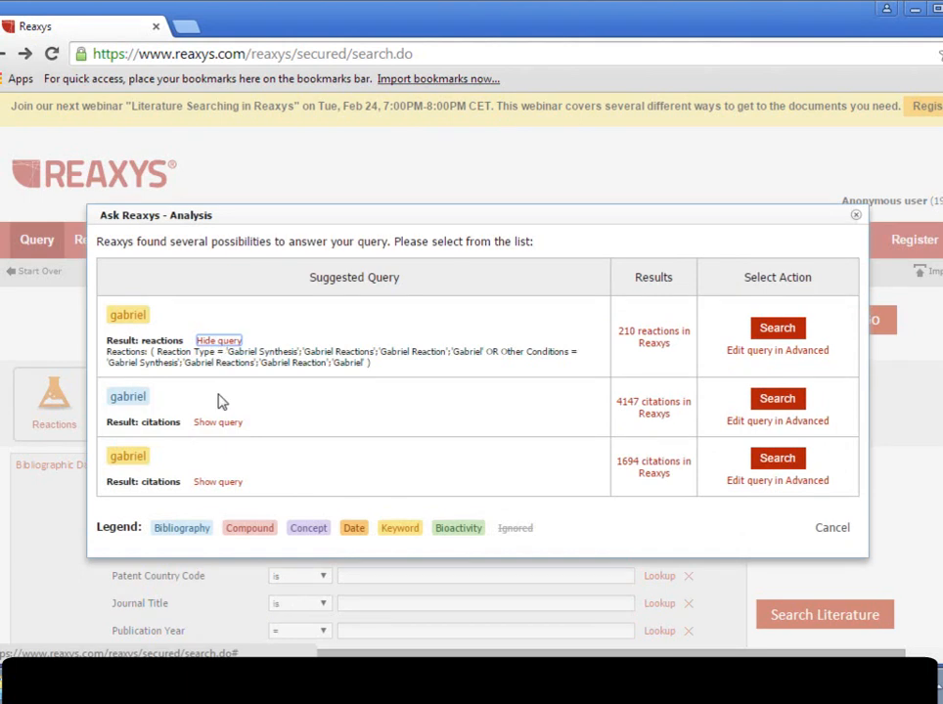
pyautogui.click(217, 425)
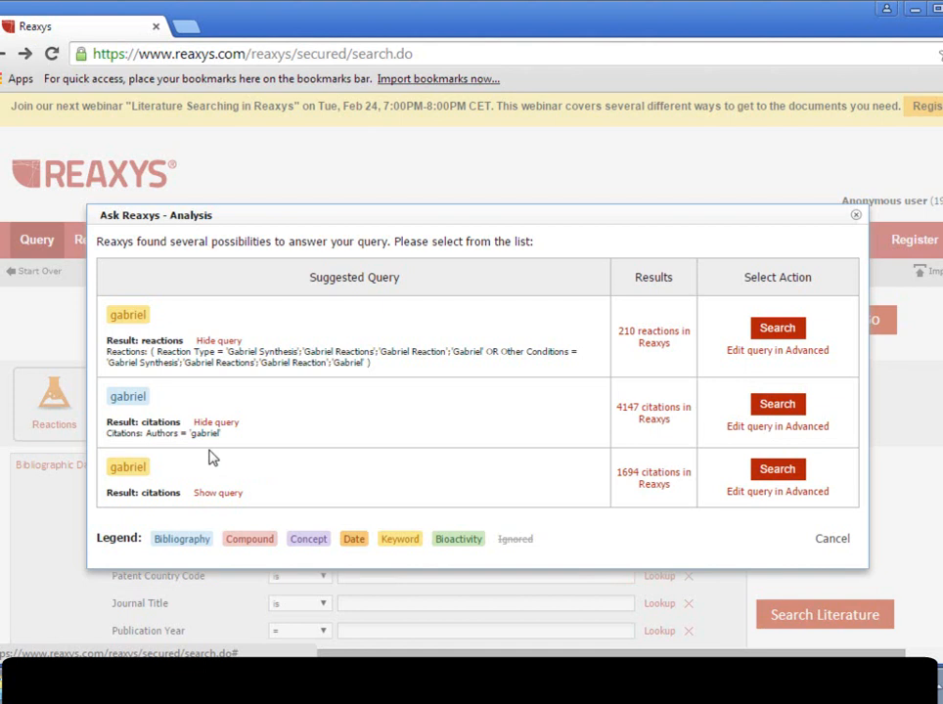
pyautogui.click(217, 495)
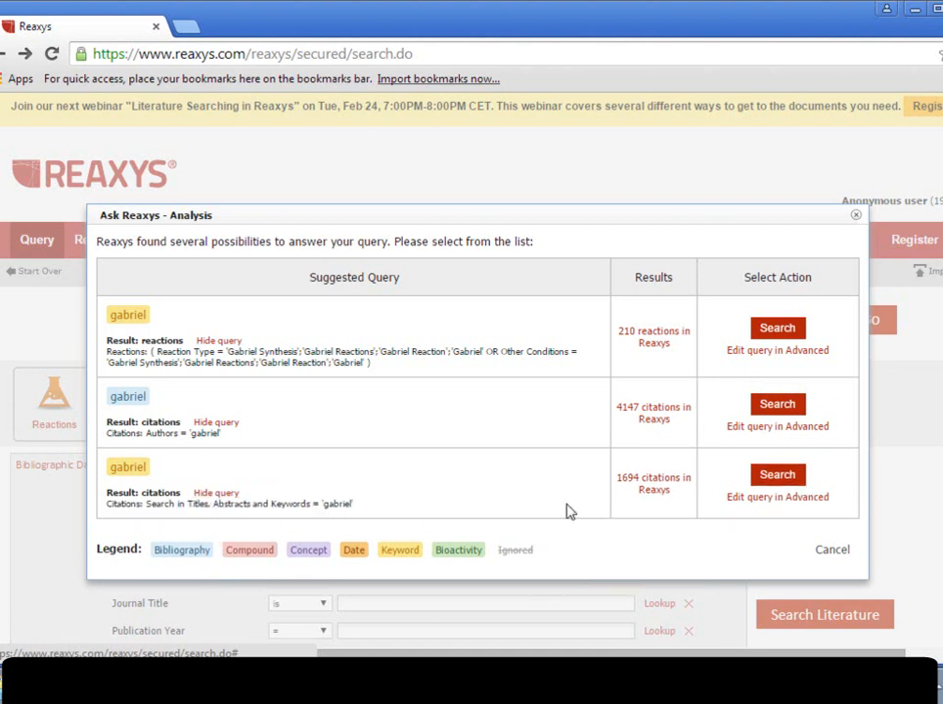
# Run the suggested citation query that searches titles, abstracts and keywords, and look through the first citations.
pyautogui.click(777, 476)
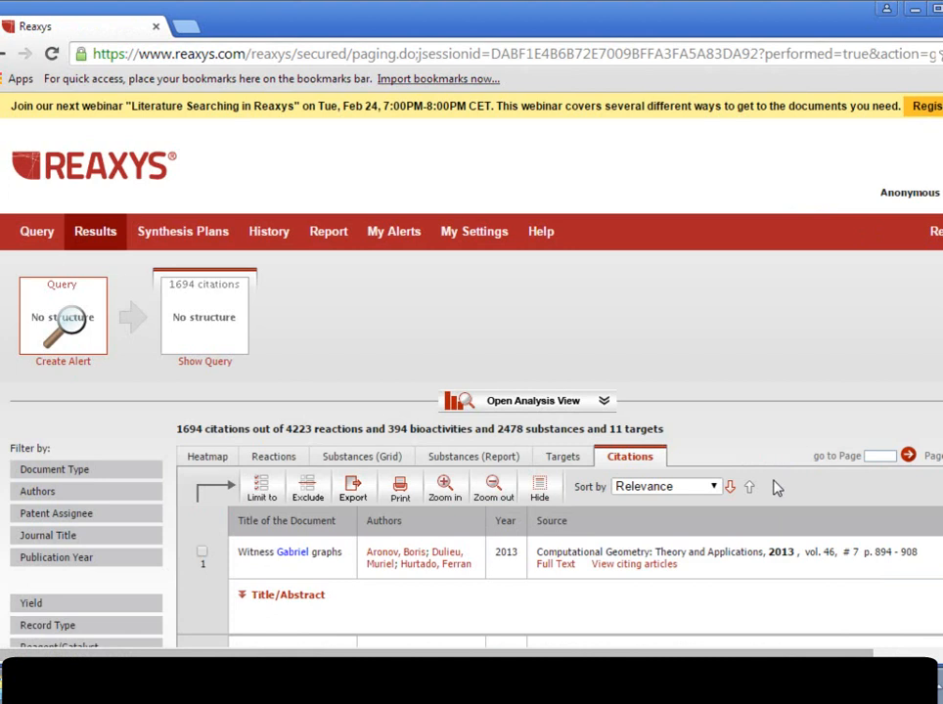
pyautogui.scroll(-3, 469, 392)
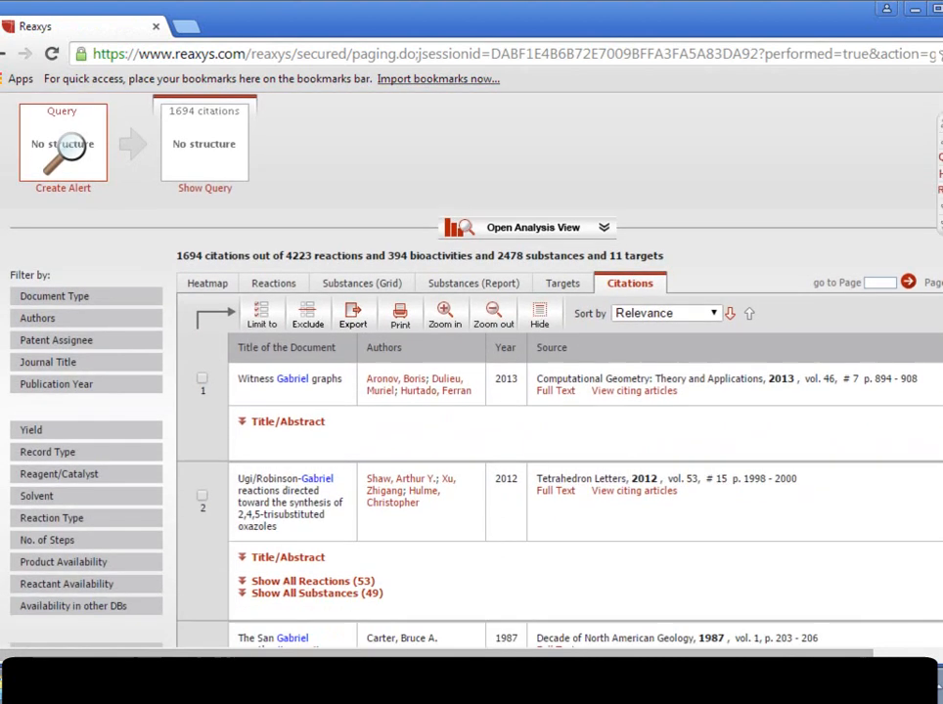
pyautogui.scroll(-3, 558, 391)
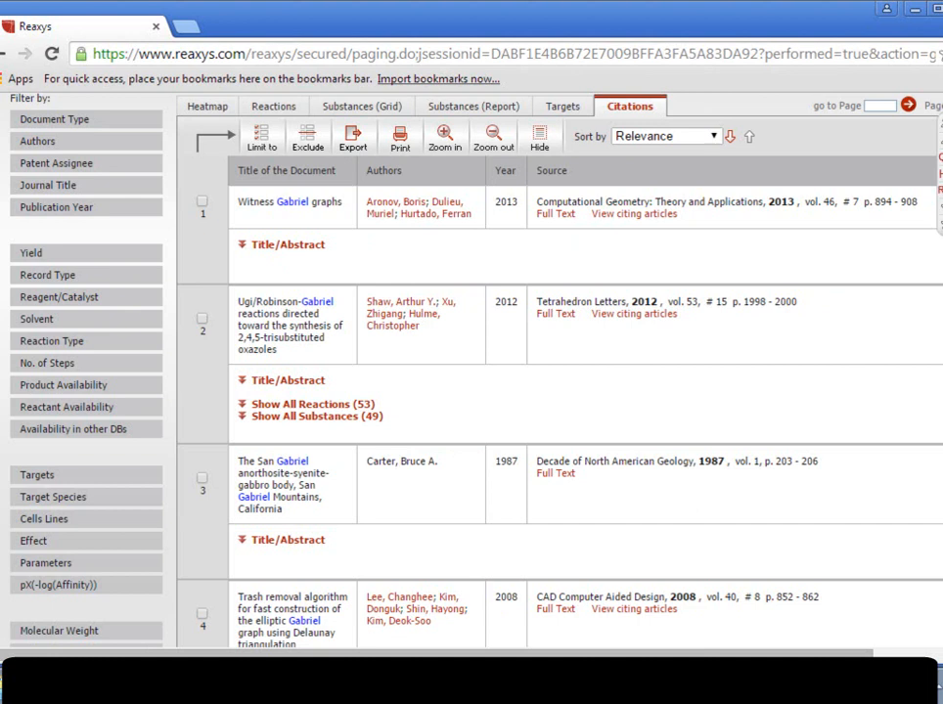
pyautogui.scroll(6, 606, 320)
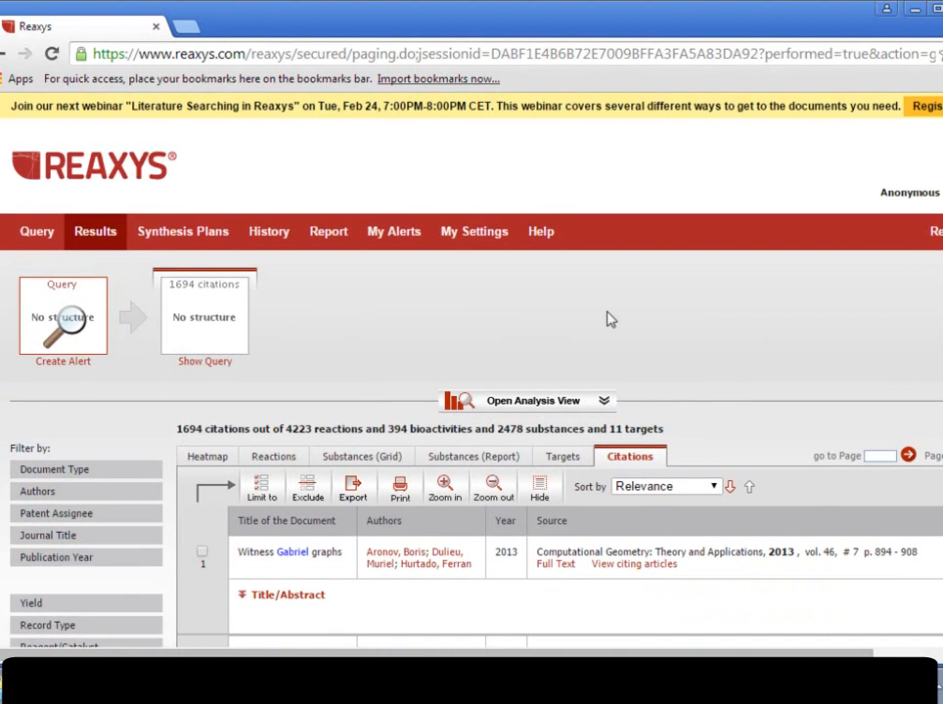
# Reopen the suggested queries, show the details of both citation queries, and run the one that searches Authors.
pyautogui.click(217, 361)
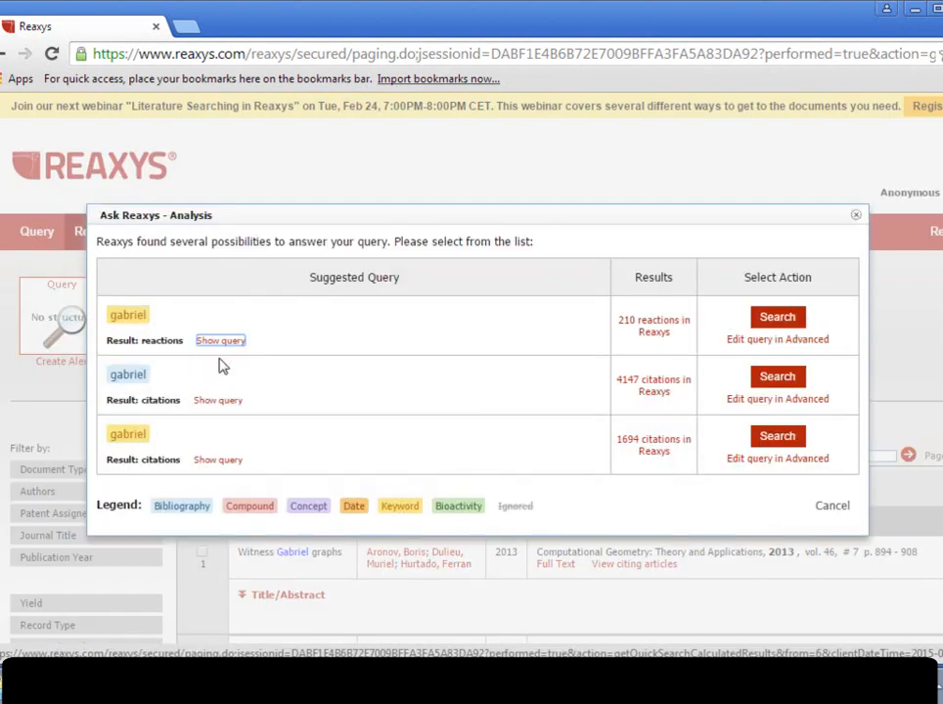
pyautogui.click(217, 459)
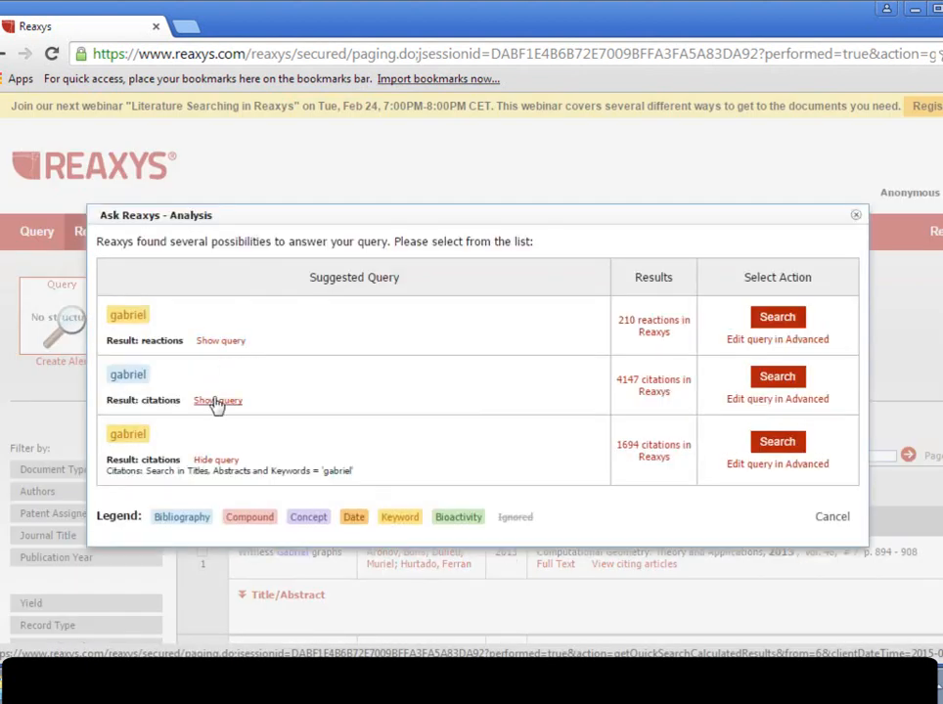
pyautogui.click(217, 401)
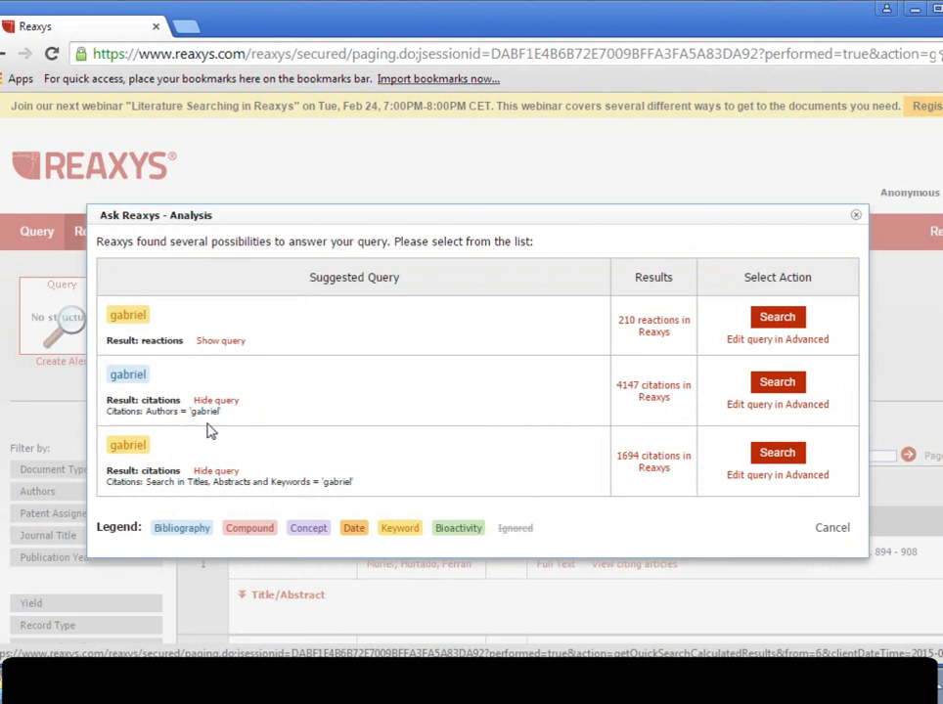
pyautogui.click(773, 391)
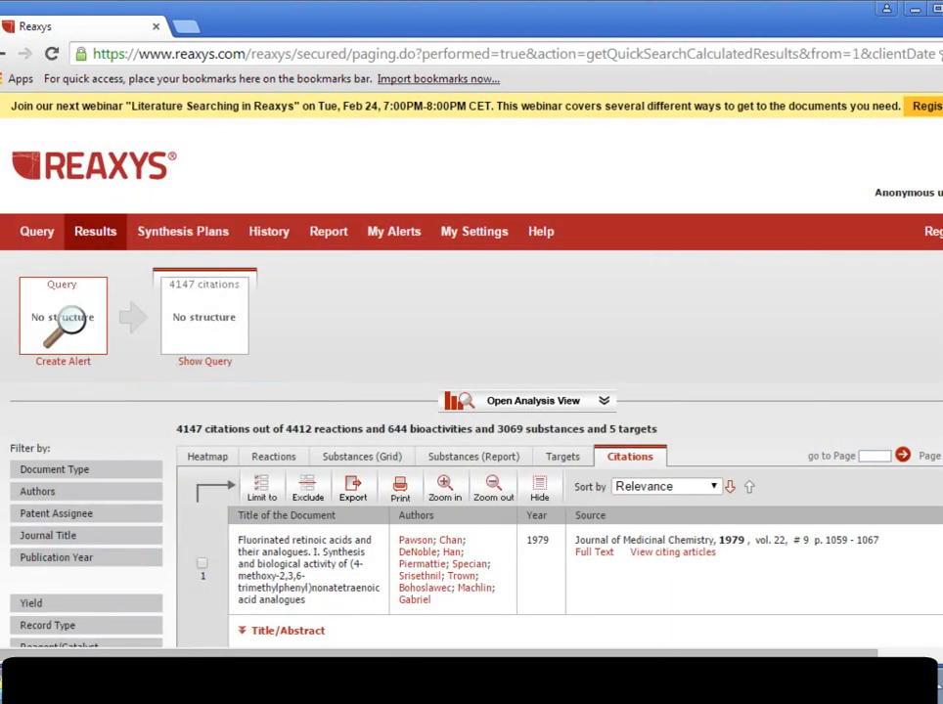
# View the Scopus author details of the last author listed for the first citation, and close that page.
pyautogui.scroll(-3, 752, 456)
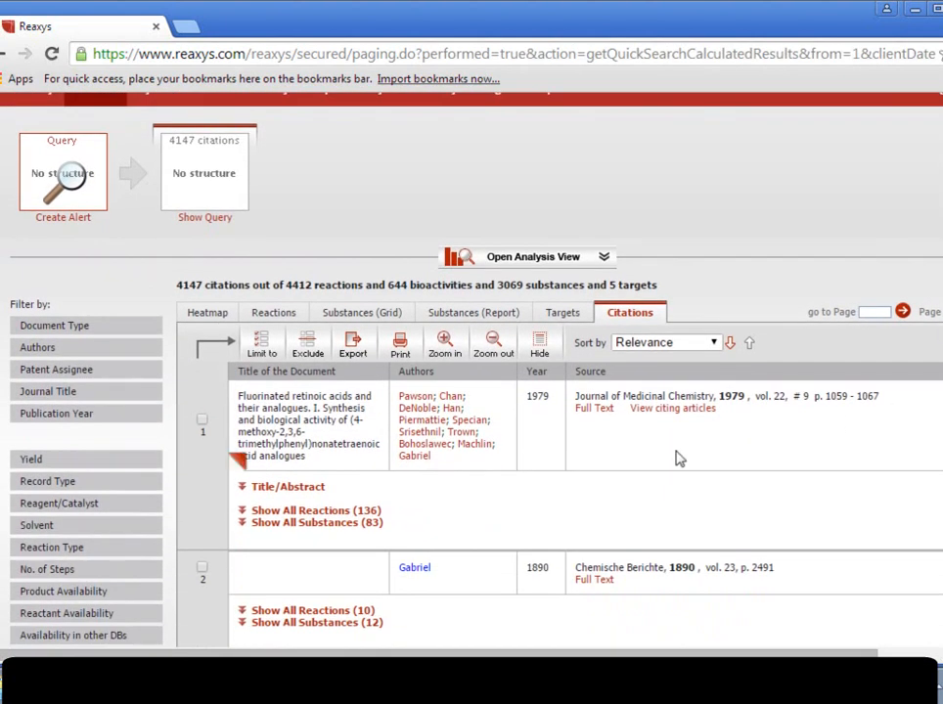
pyautogui.click(418, 457)
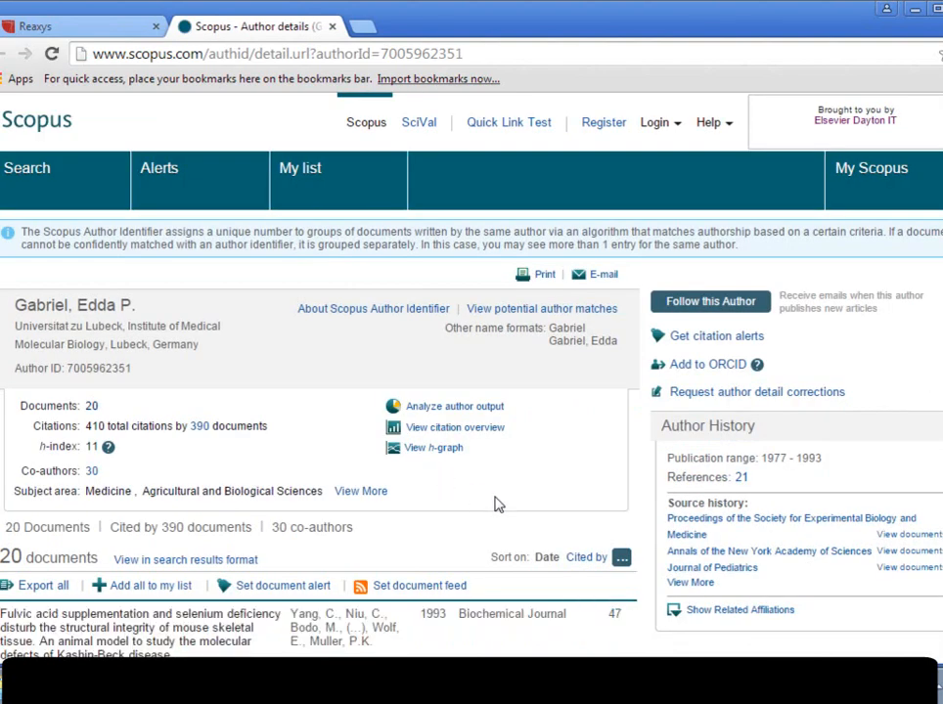
pyautogui.hotkey('ctrl', 'w')
# Add the Patent Assignee and Patent Number citation fields to the Literature query form and save the layout.
pyautogui.scroll(-3, 898, 453)
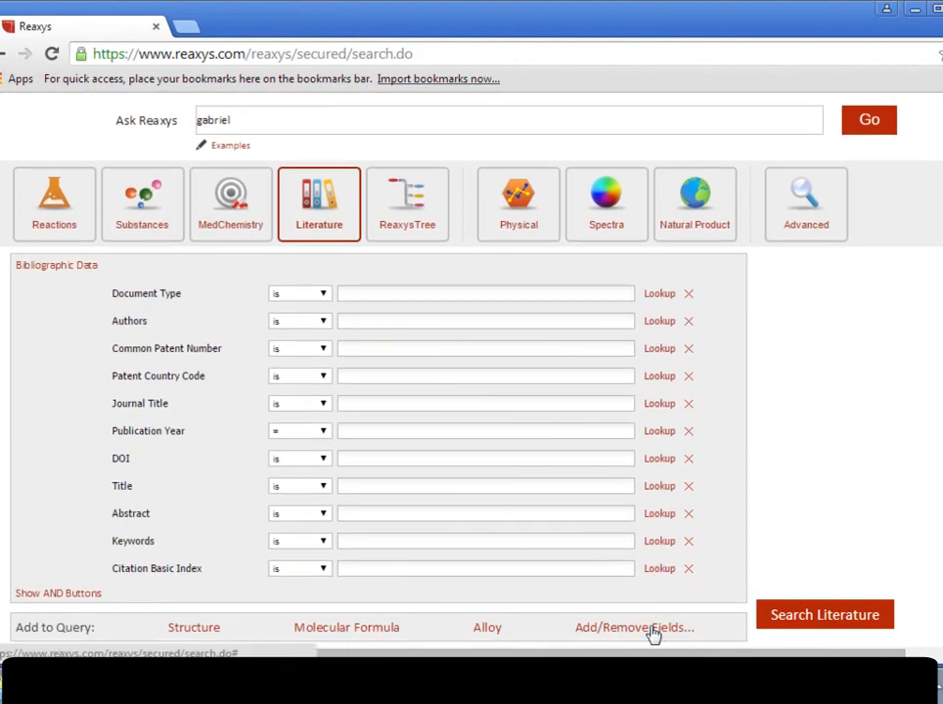
pyautogui.click(654, 633)
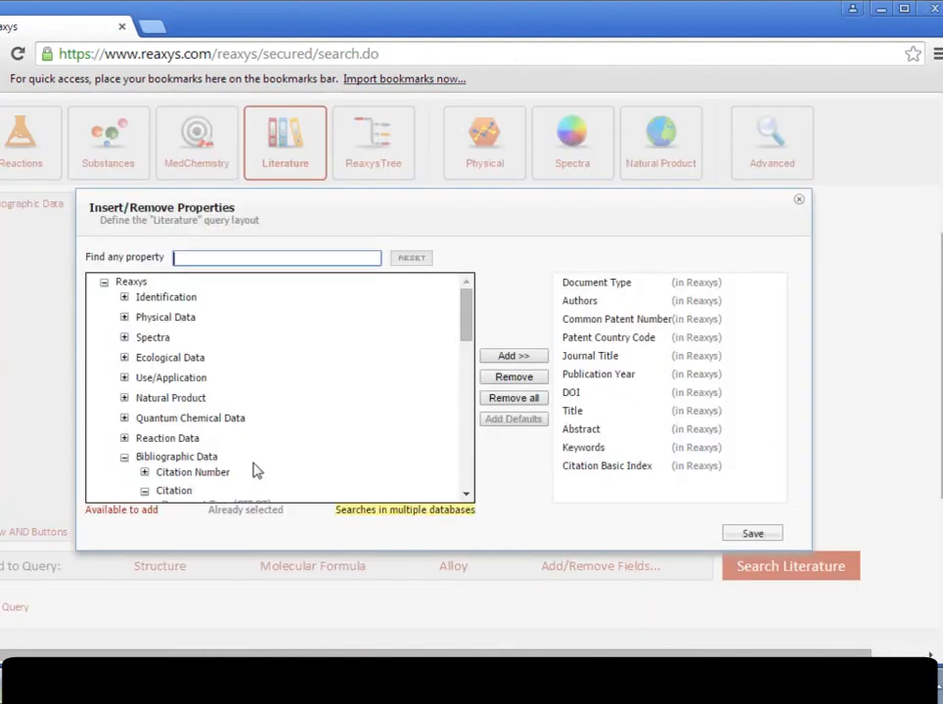
pyautogui.moveTo(463, 315); pyautogui.dragTo(460, 362)
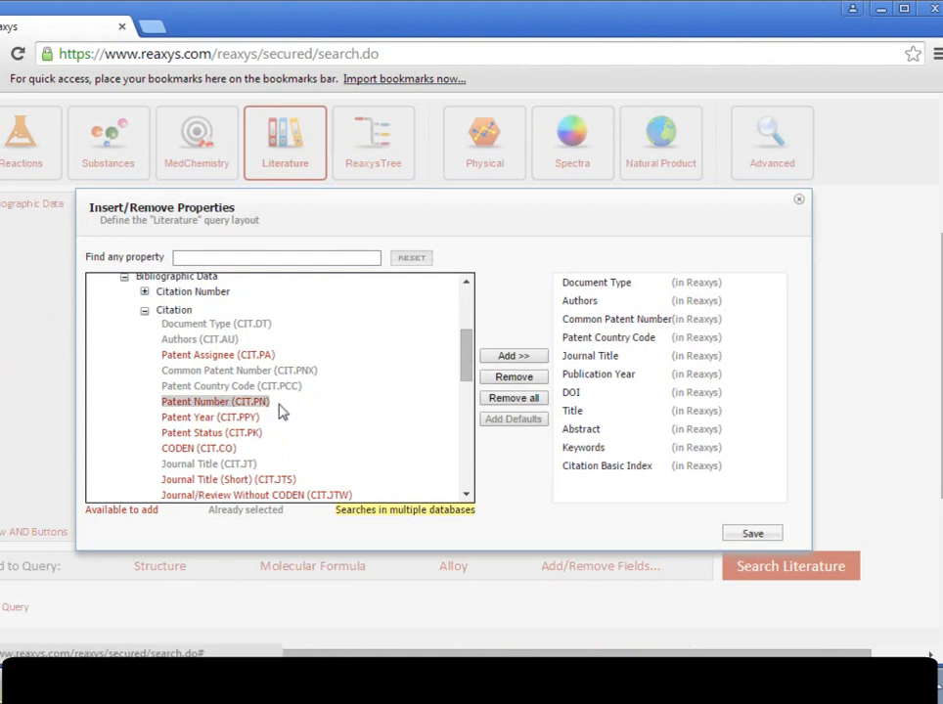
pyautogui.keyDown('ctrl'); pyautogui.click(209, 357); pyautogui.keyUp('ctrl')
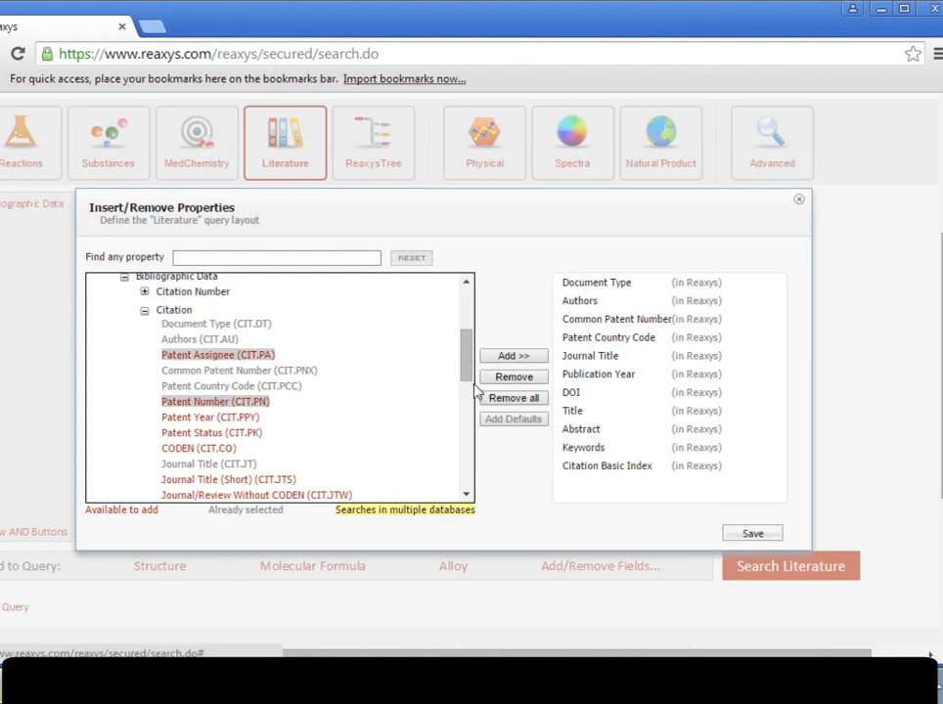
pyautogui.click(523, 358)
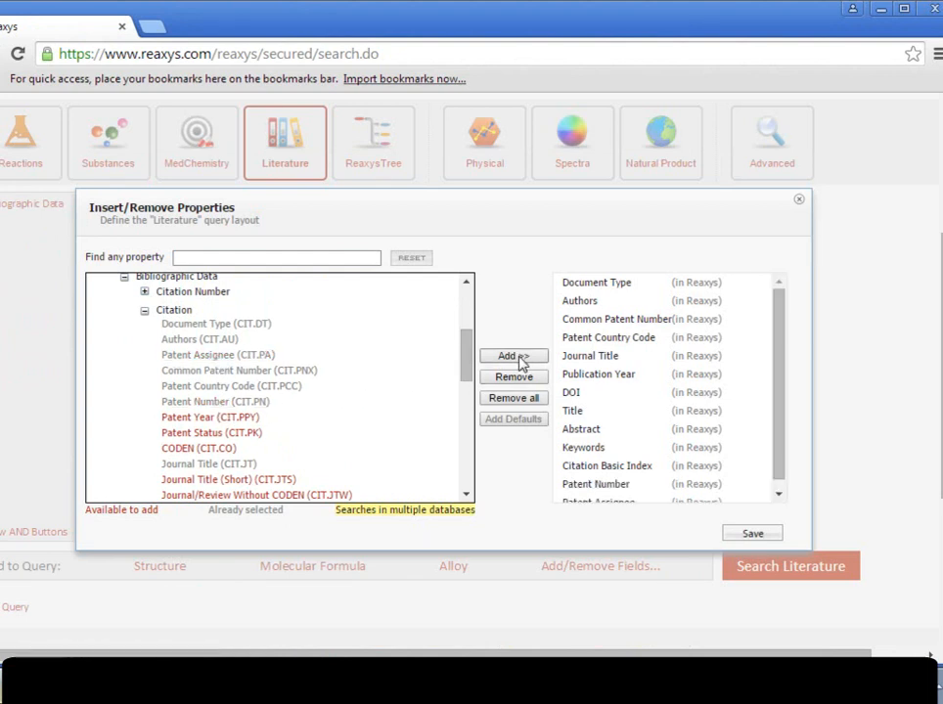
pyautogui.click(749, 536)
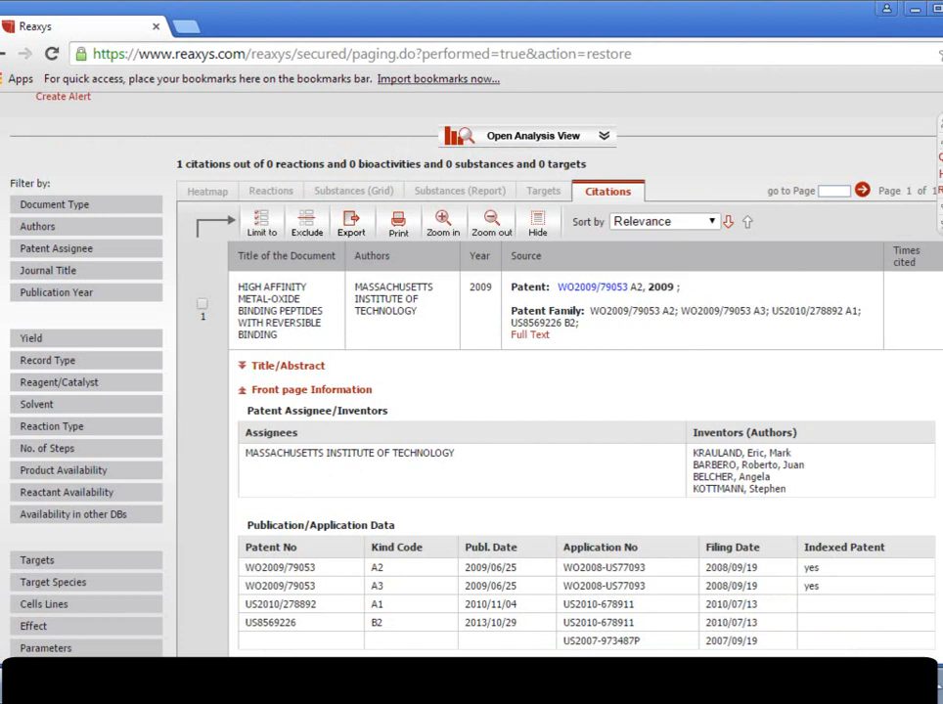
# Examine the lookup indexes of the Patent Number and Common Patent Number fields without transferring any entry.
pyautogui.scroll(-3, 557, 392)
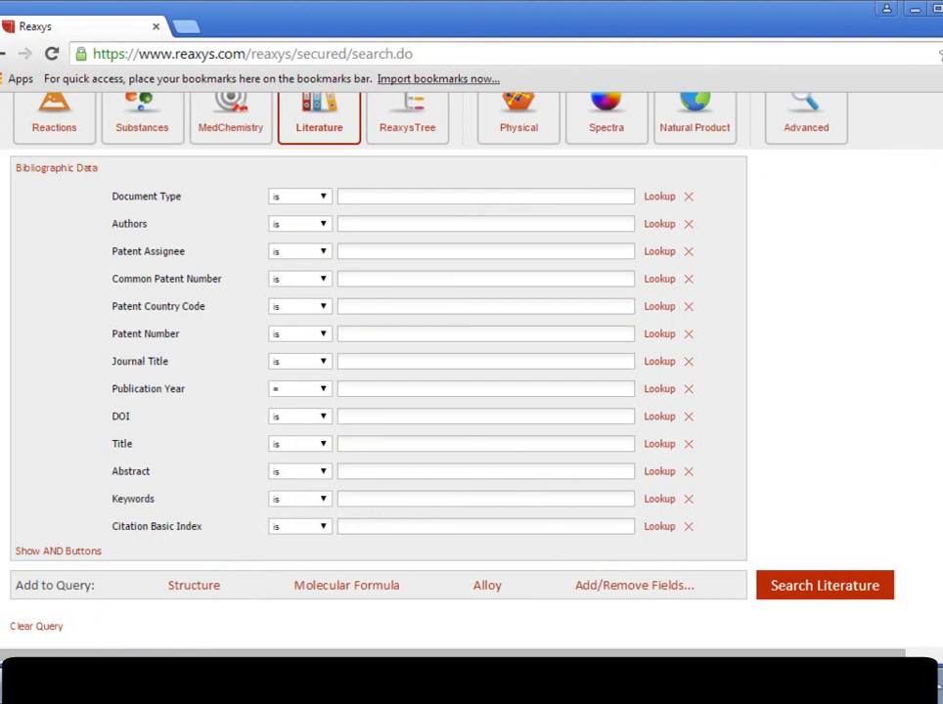
pyautogui.click(660, 334)
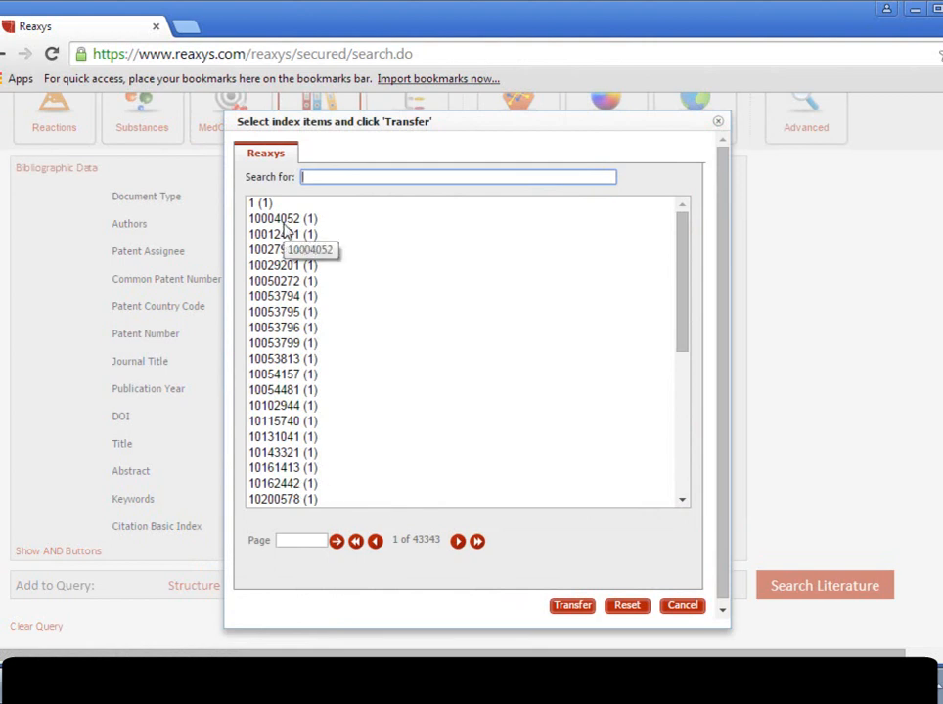
pyautogui.click(691, 605)
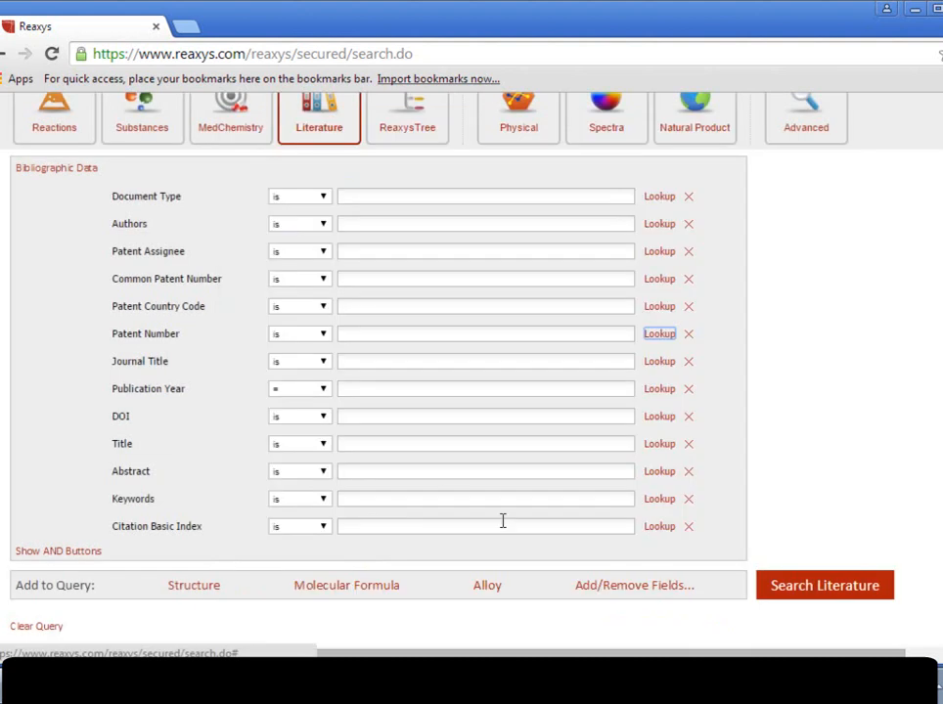
pyautogui.click(659, 281)
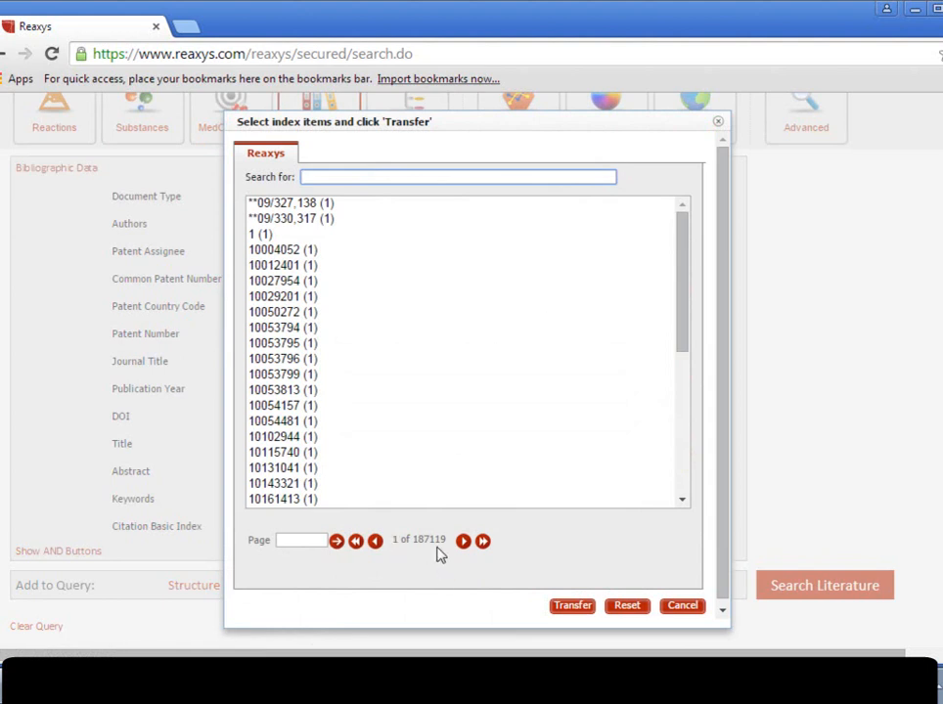
pyautogui.click(685, 611)
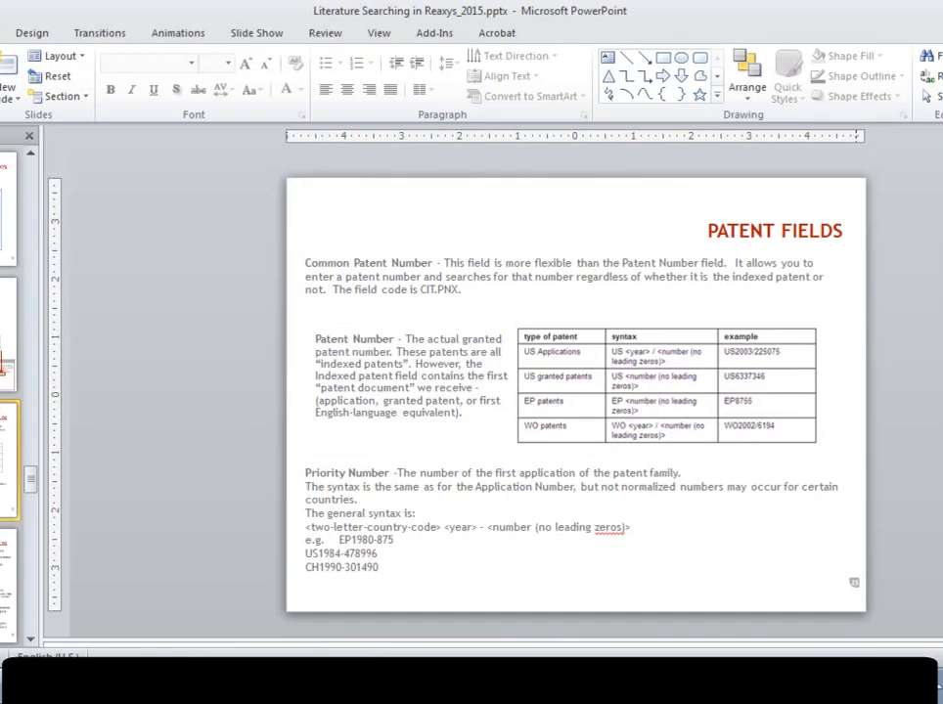
pyautogui.hotkey('shift', 'F5')
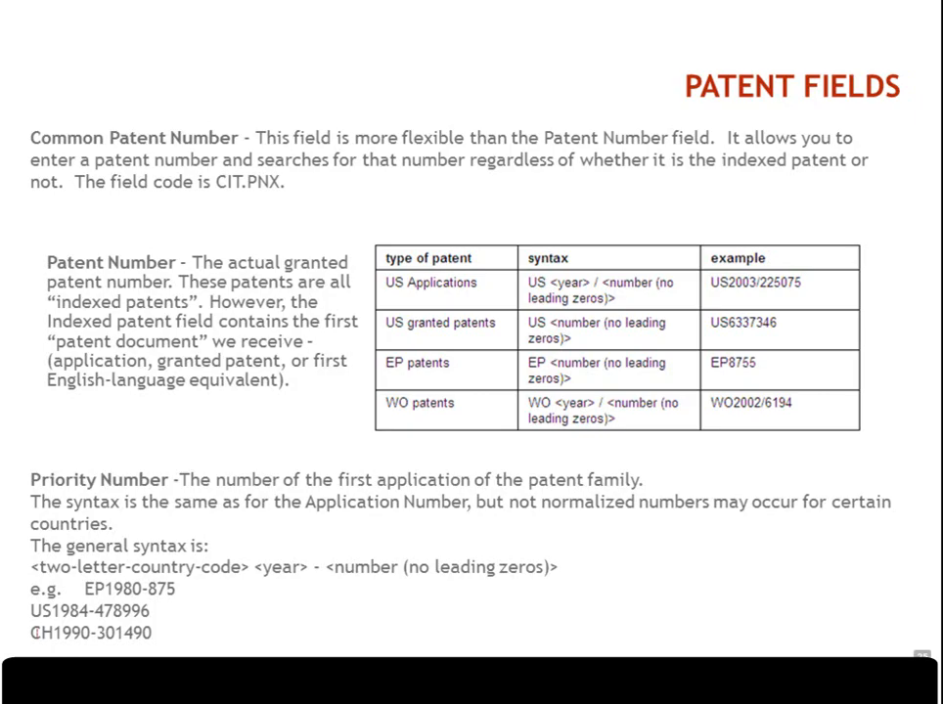
pyautogui.press('Right')
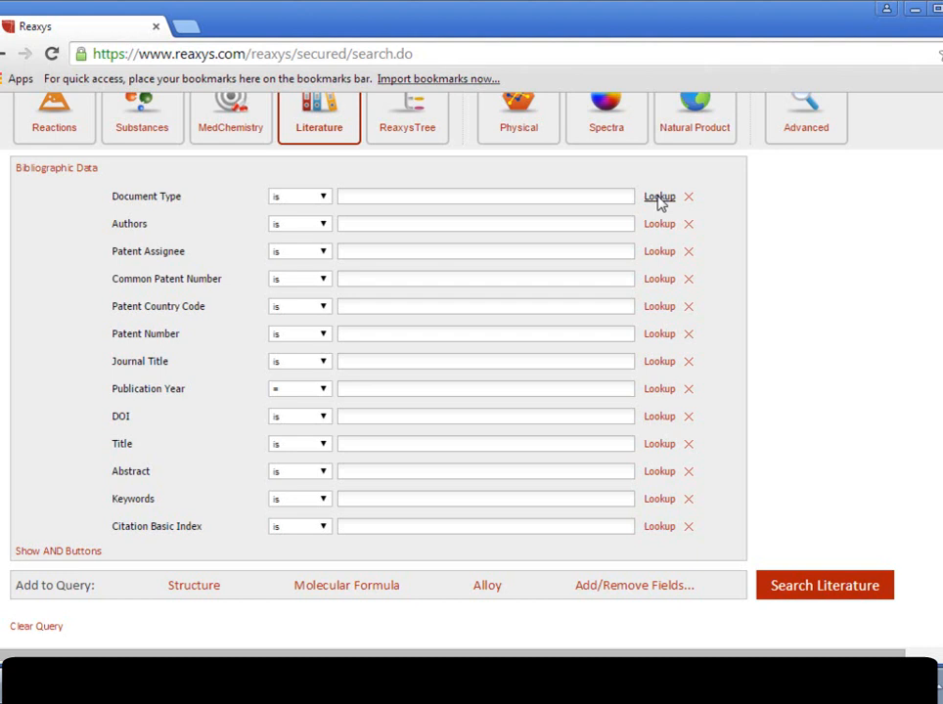
# Set the Document Type field to patent from its lookup index.
pyautogui.click(658, 202)
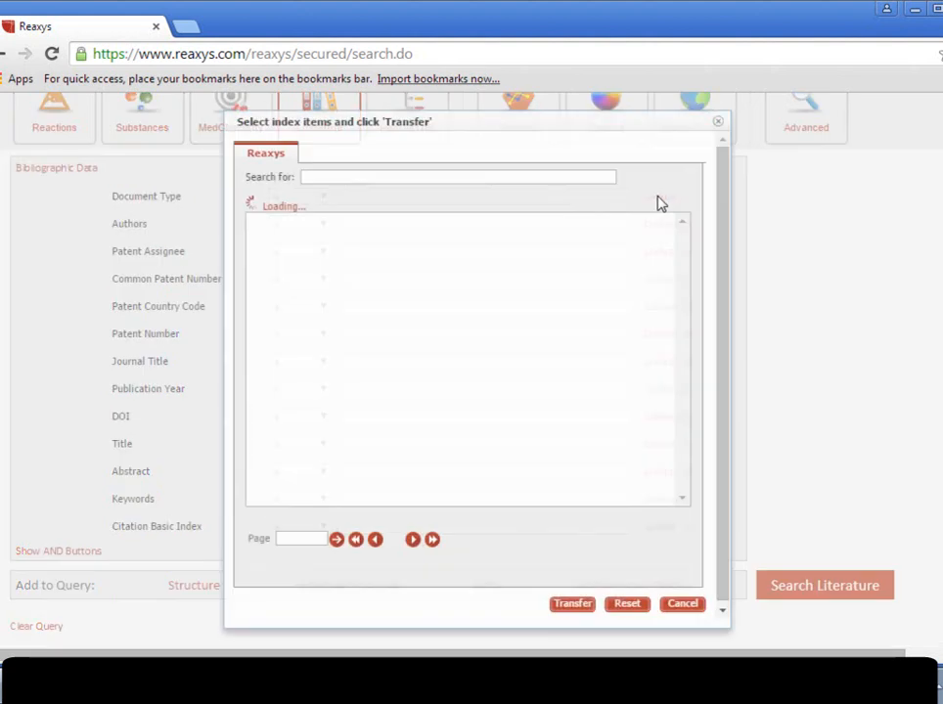
pyautogui.click(257, 407)
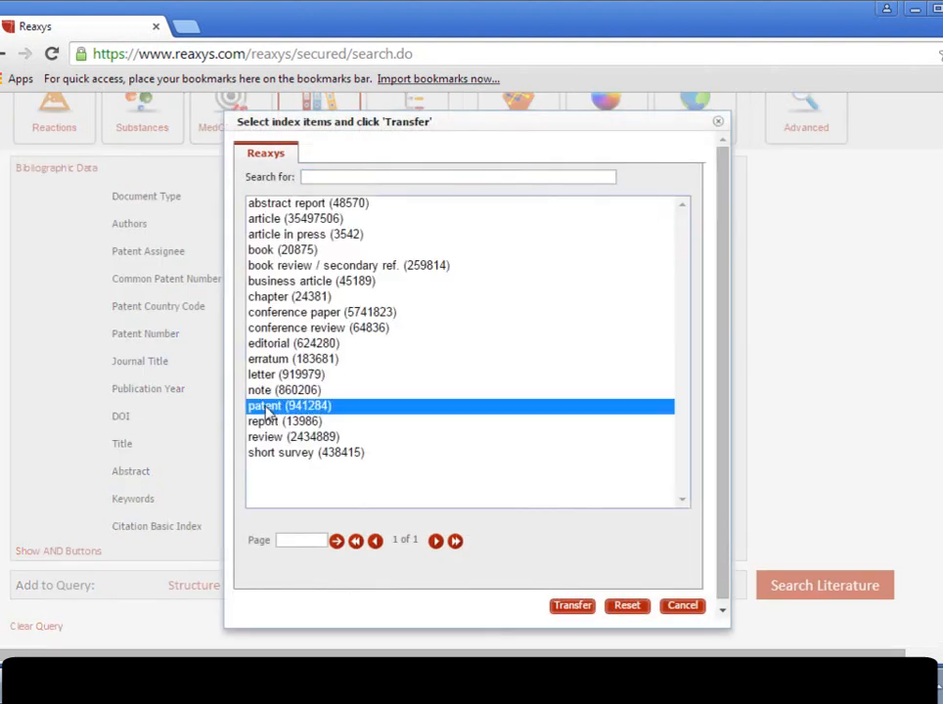
pyautogui.click(571, 608)
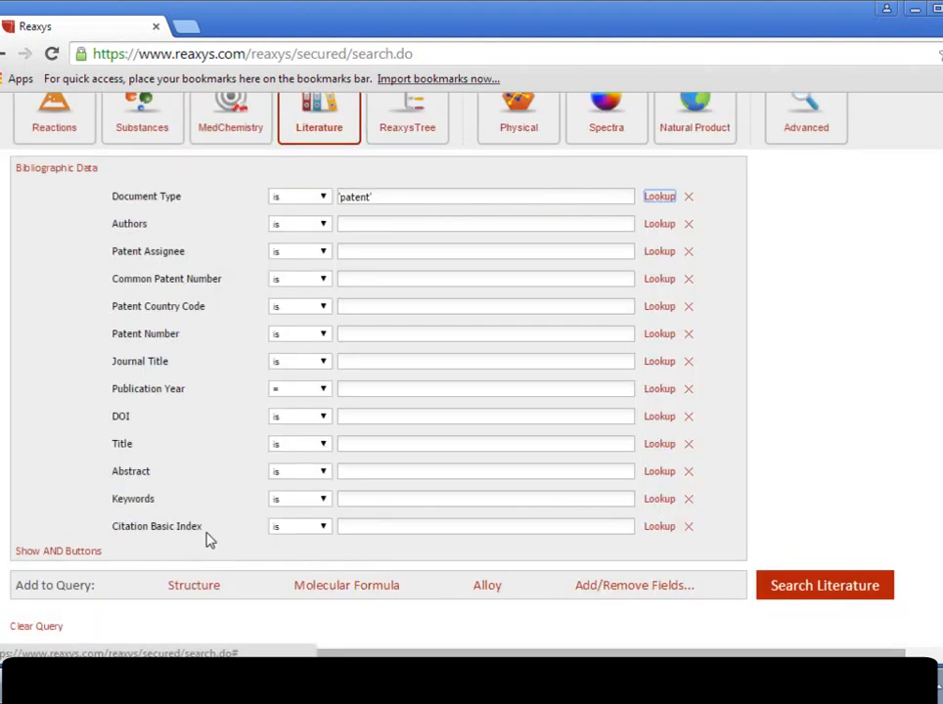
# Enter "affinity NEXT chromat*" as the Citation Basic Index and run the literature search.
pyautogui.click(362, 526)
pyautogui.write('affinity')
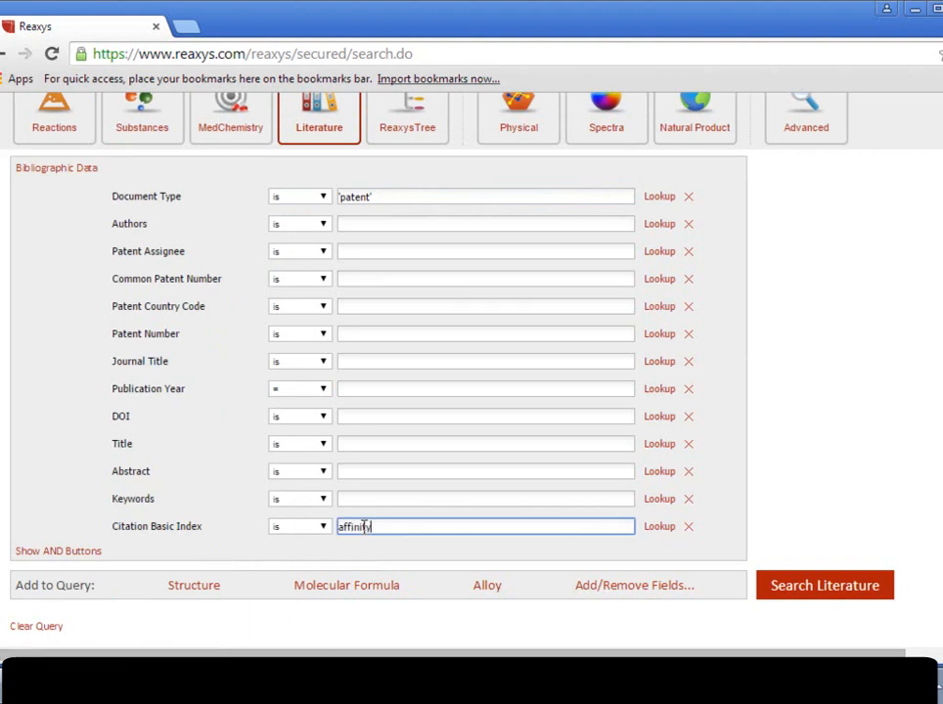
pyautogui.write(' NEXT chromat*')
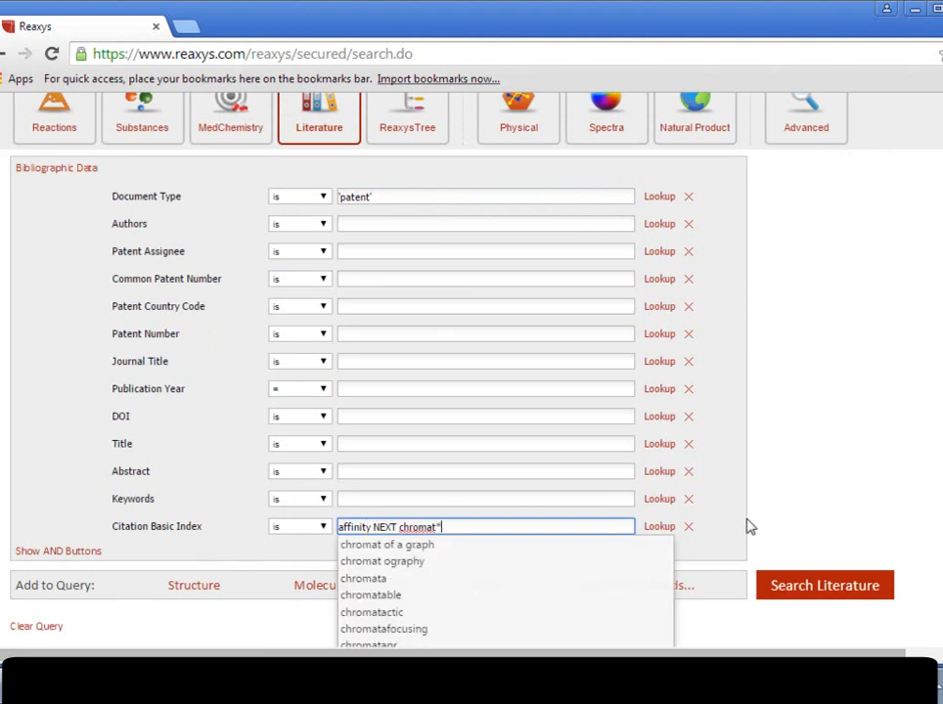
pyautogui.click(798, 593)
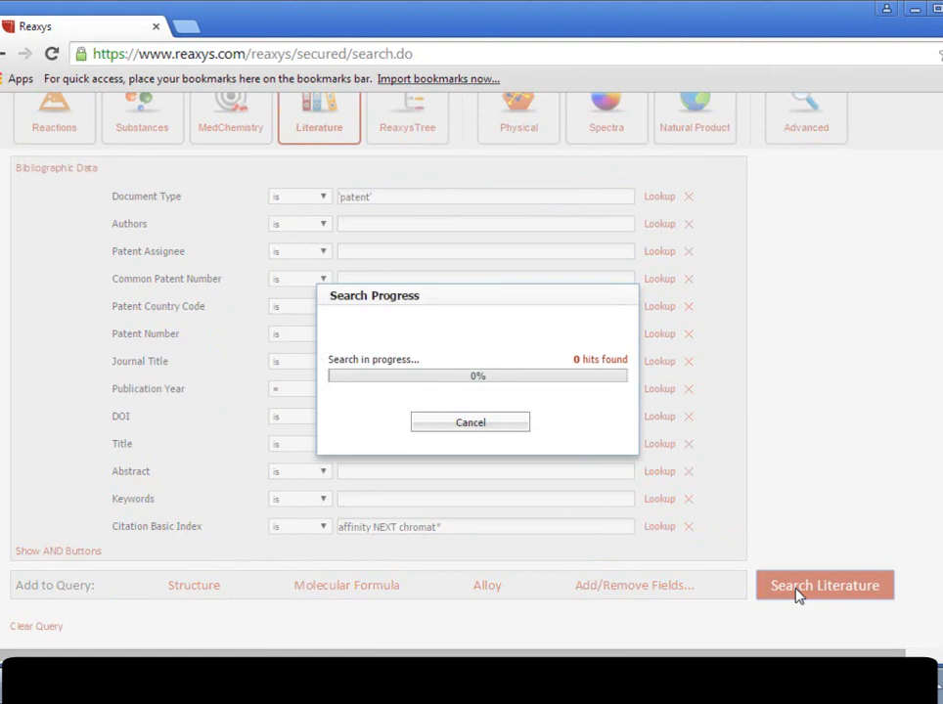
# Open the analysis view of the search results, keep Patent Assignee in Histogram A, and sort the Publication Year histogram by Value.
pyautogui.scroll(-3, 798, 593)
pyautogui.scroll(6, 547, 391)
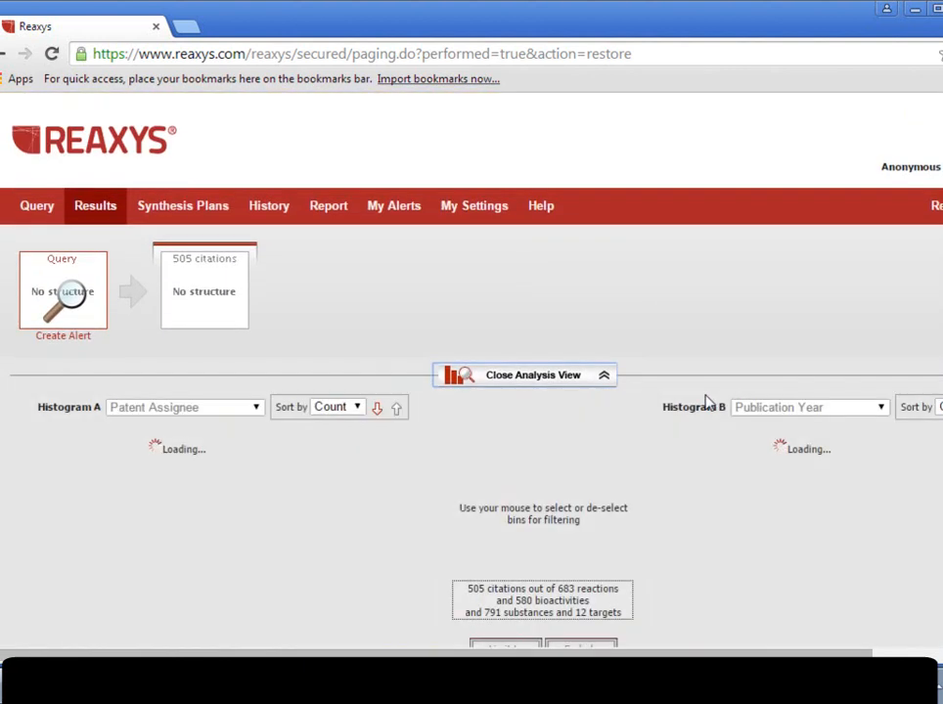
pyautogui.scroll(-3, 247, 217)
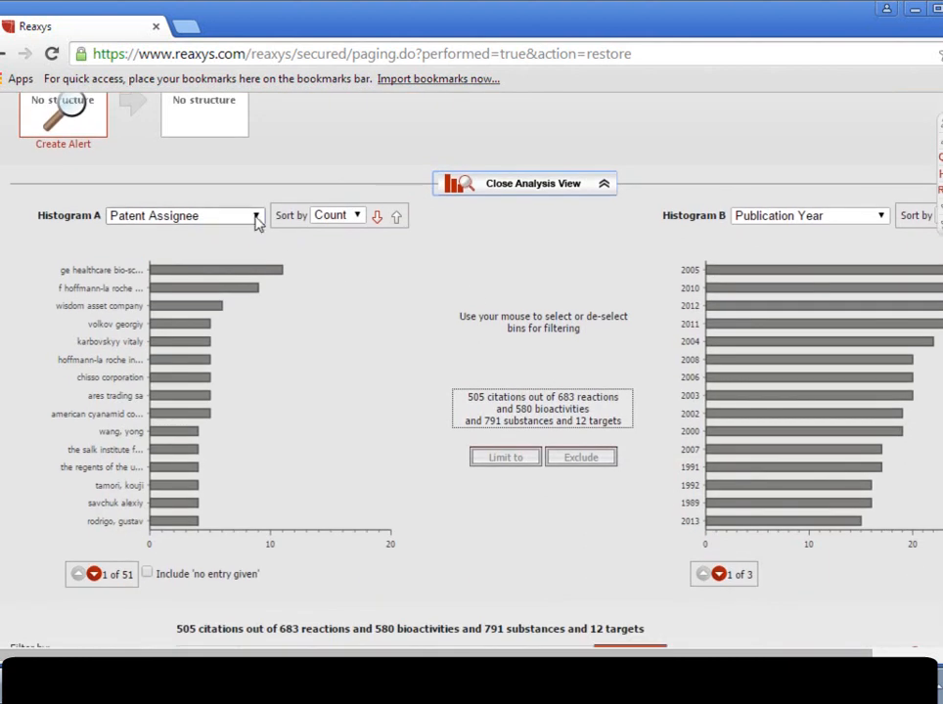
pyautogui.click(256, 216)
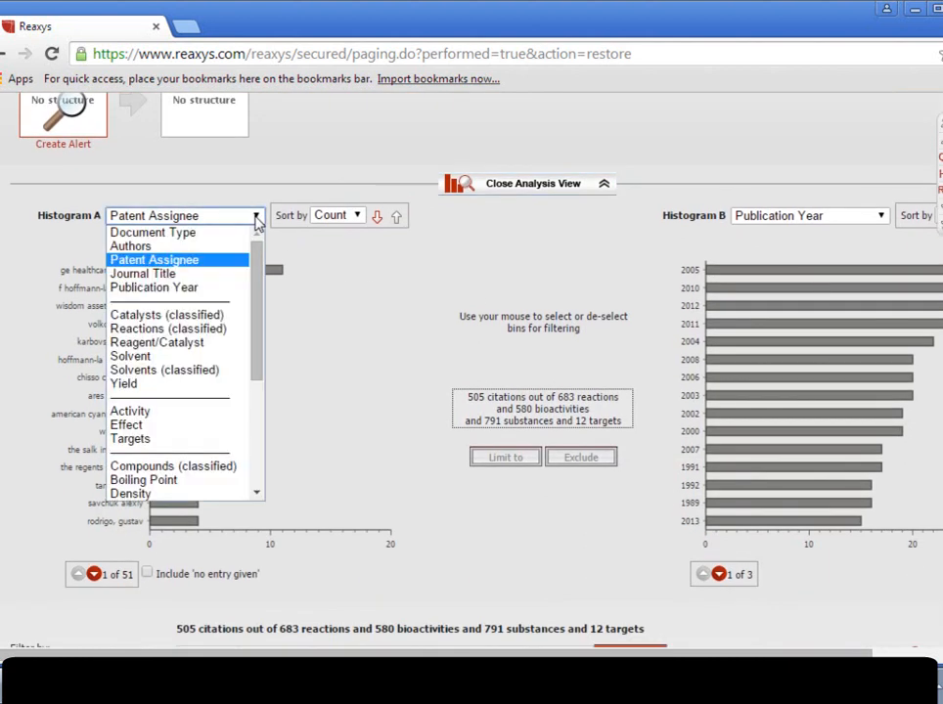
pyautogui.click(190, 264)
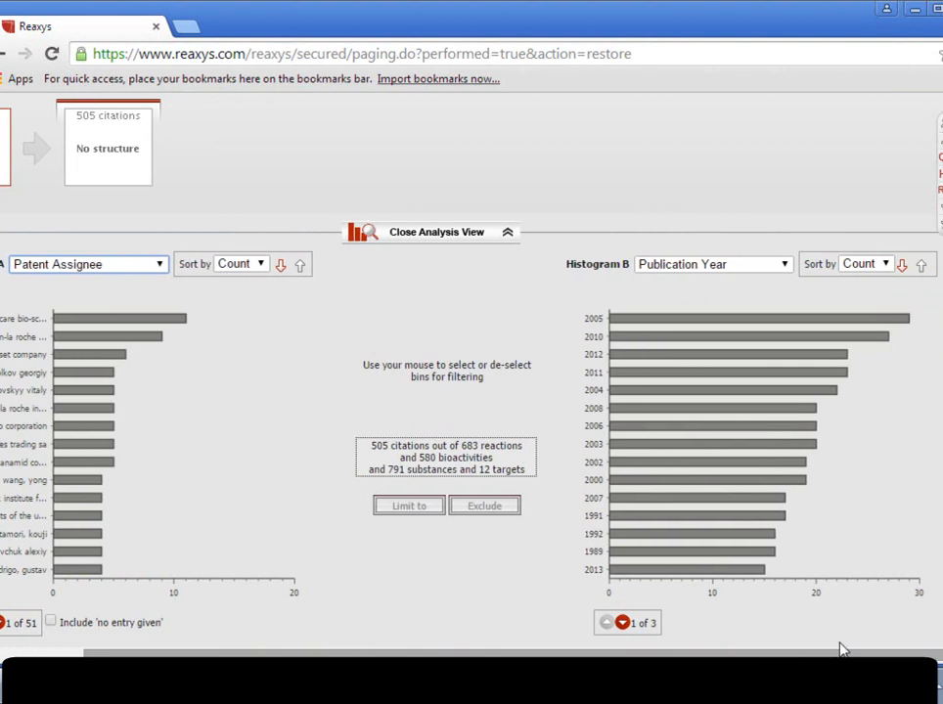
pyautogui.click(889, 268)
pyautogui.click(884, 296)
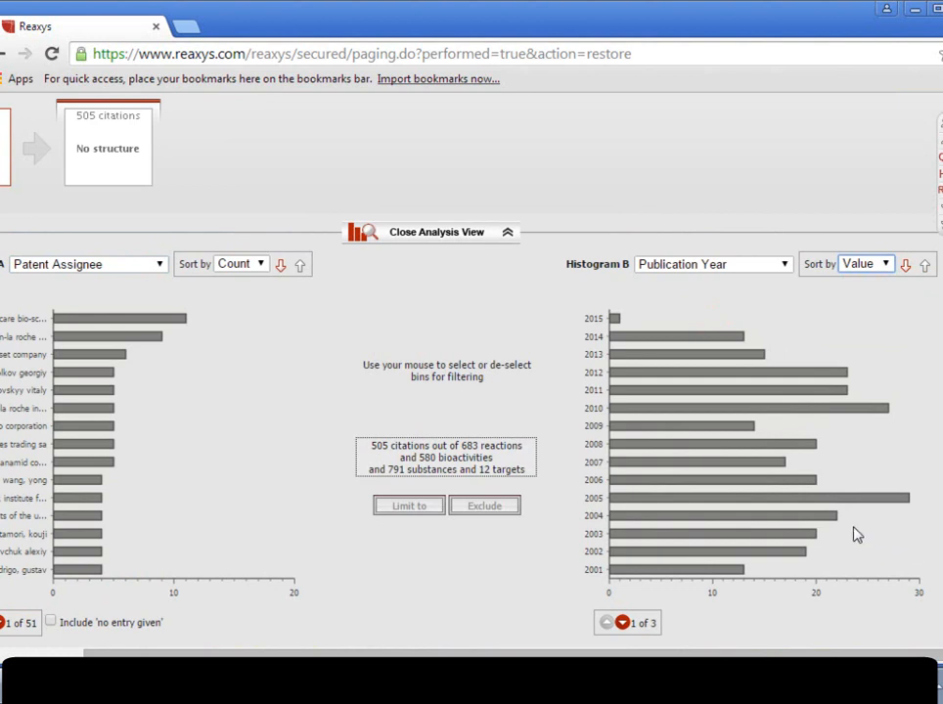
# Limit the citations to publication years 2005 and 2010 using the Publication Year histogram.
pyautogui.click(809, 505)
pyautogui.click(825, 411)
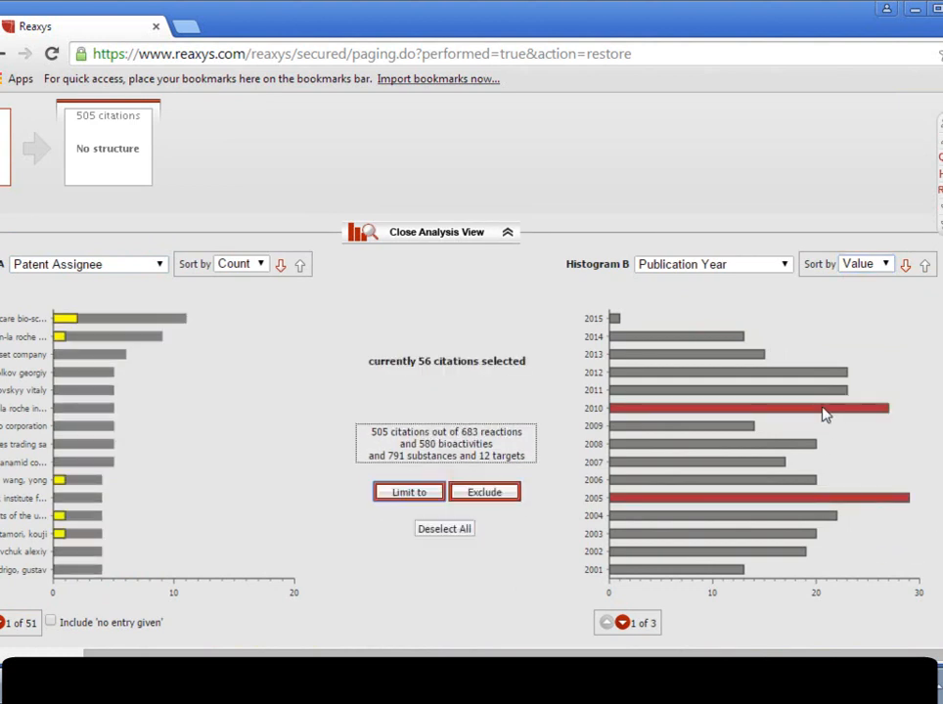
pyautogui.hscroll(-2, 831, 414)
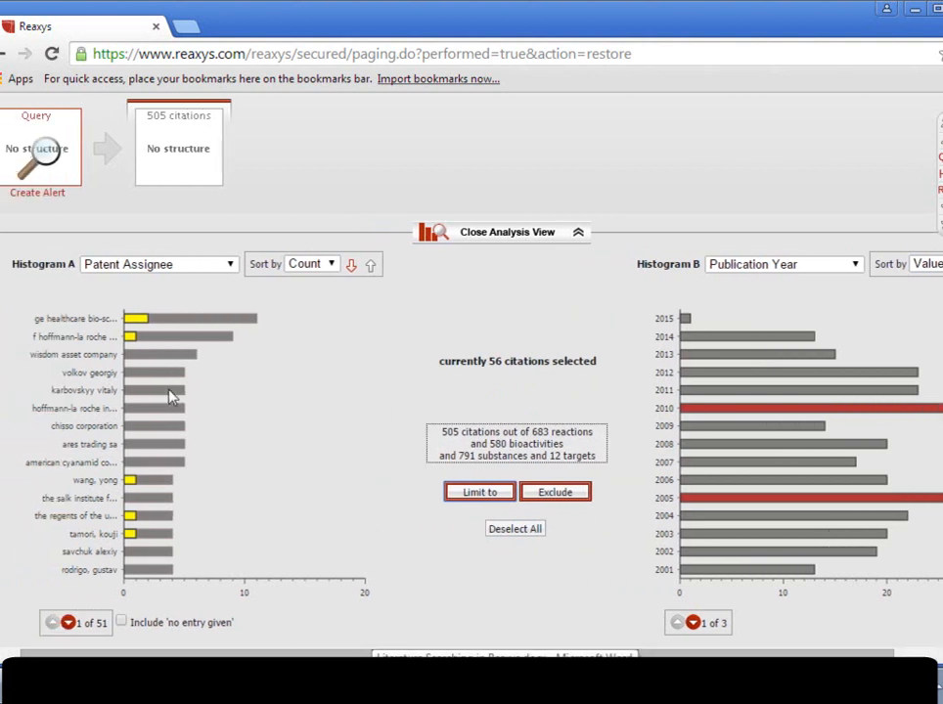
pyautogui.click(473, 493)
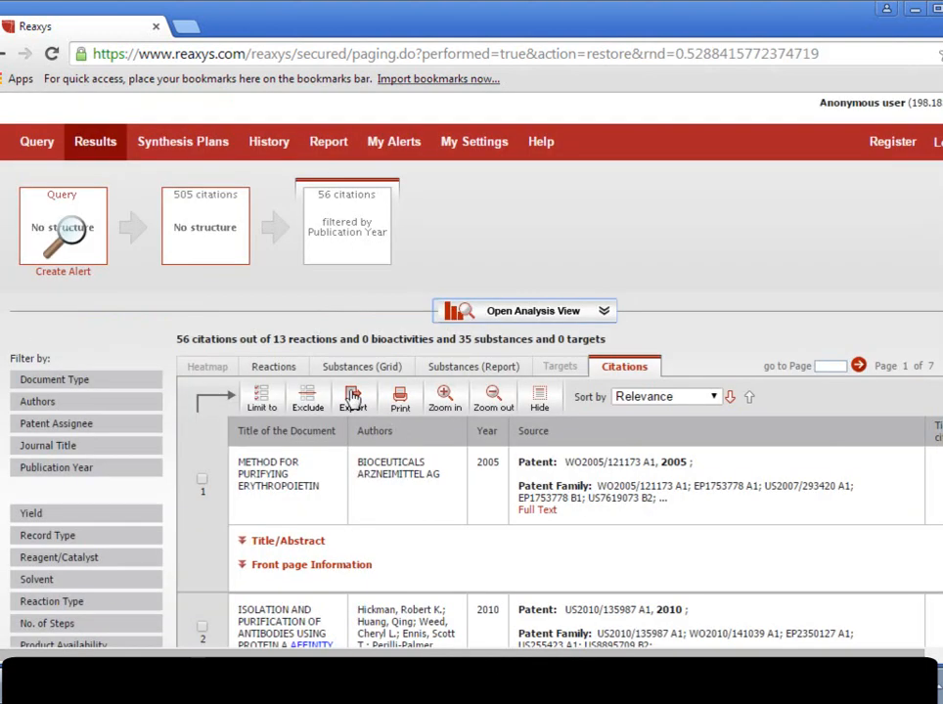
# Export hits 1-3 of the filtered citations in Microsoft Excel format.
pyautogui.click(446, 399)
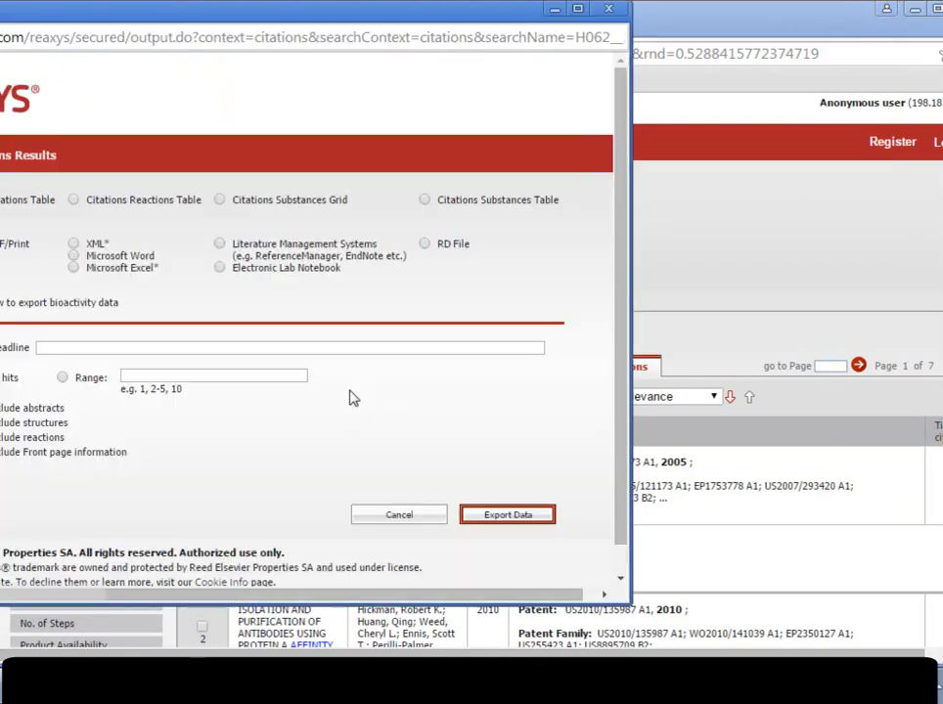
pyautogui.click(75, 269)
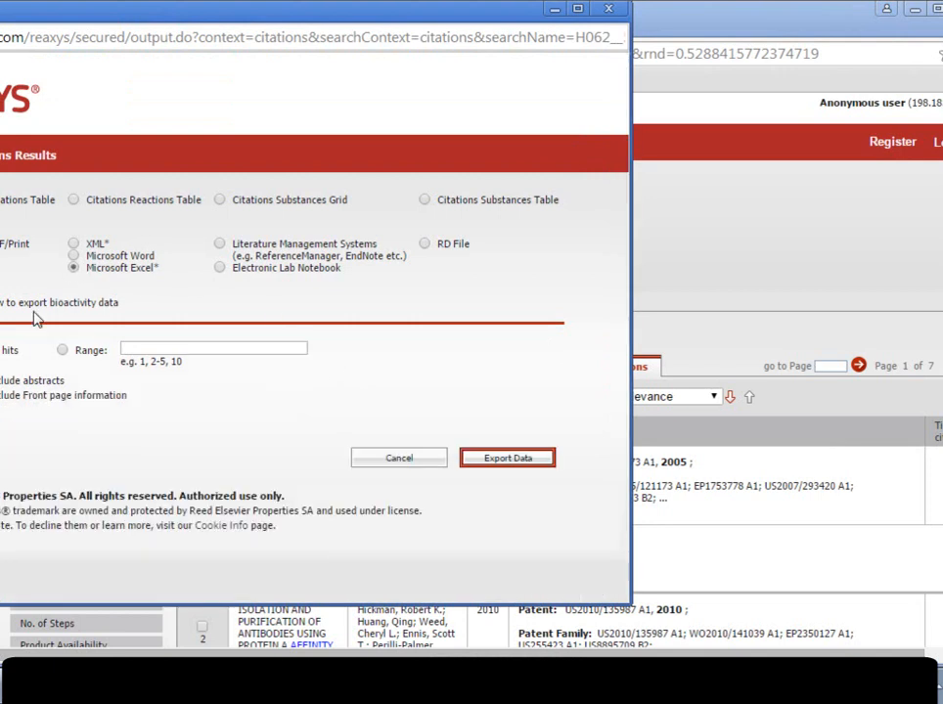
pyautogui.click(62, 350)
pyautogui.click(129, 348)
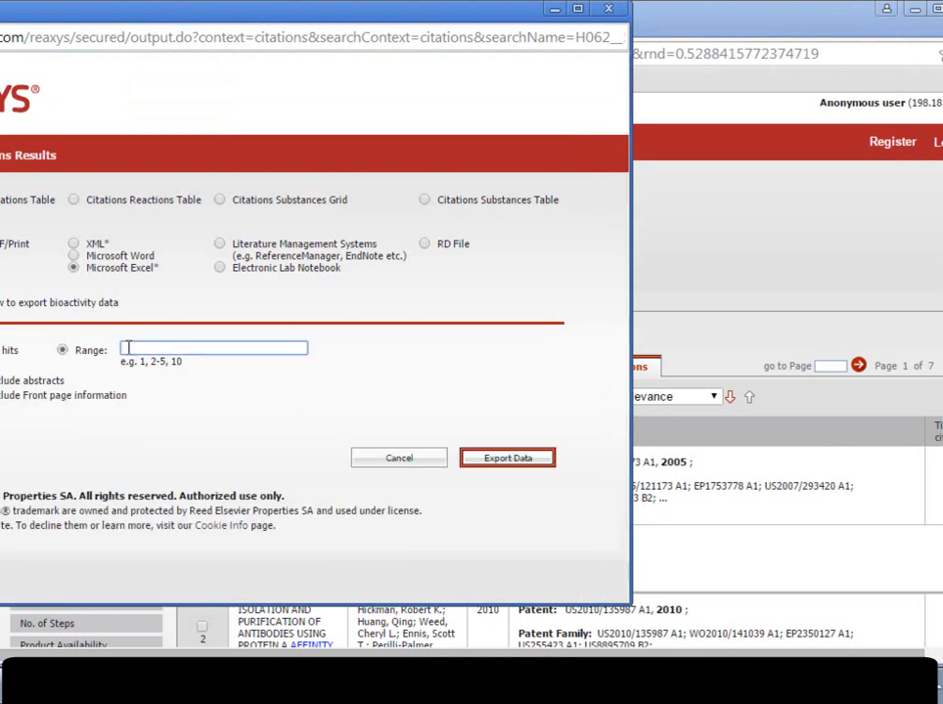
pyautogui.write('1-3')
pyautogui.click(308, 374)
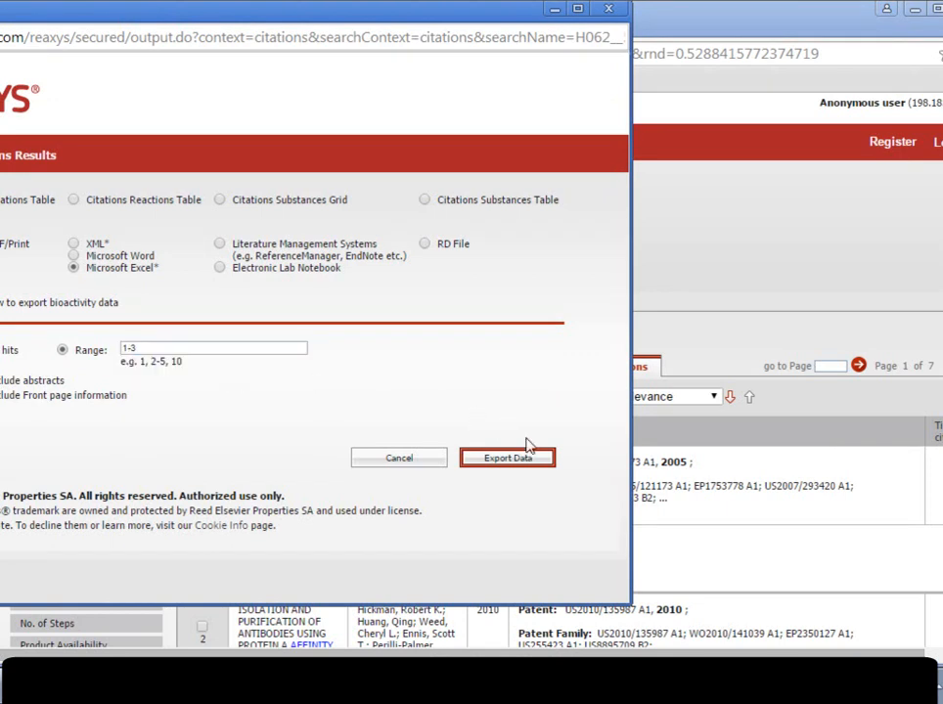
pyautogui.click(519, 465)
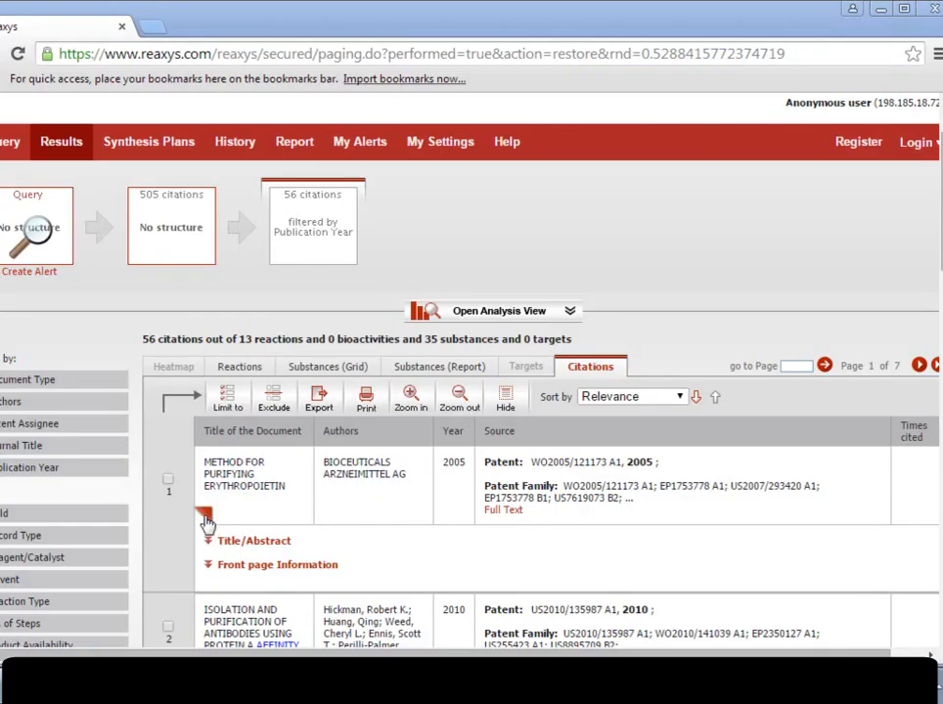
# Add the first citation, on purifying erythropoietin, and the third, on chromatographic purification, to the report.
pyautogui.click(206, 518)
pyautogui.click(222, 554)
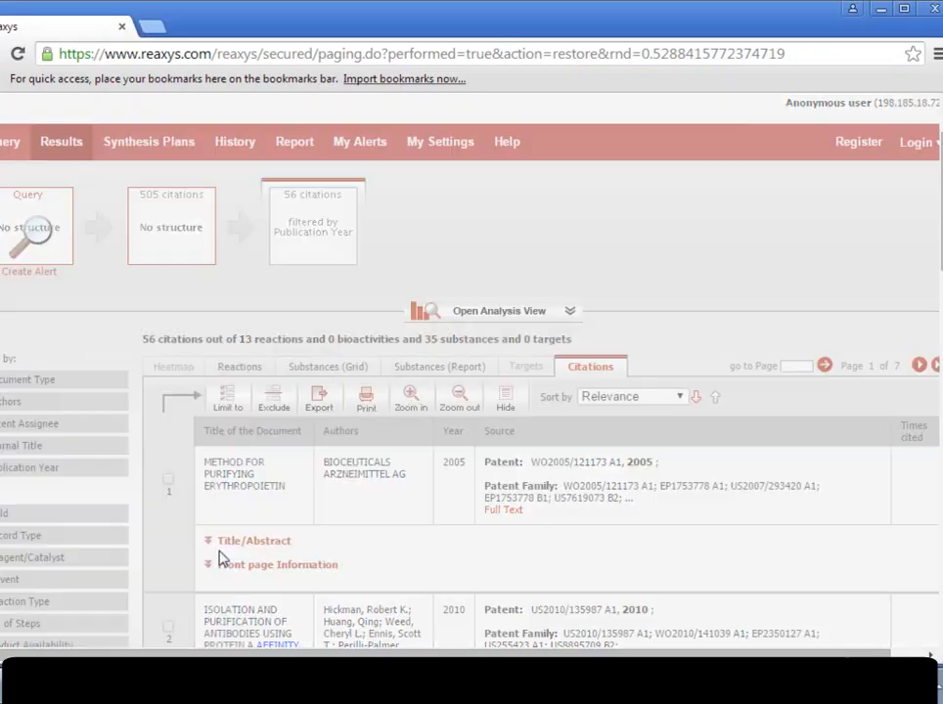
pyautogui.scroll(-3, 933, 246)
pyautogui.scroll(-2, 932, 246)
pyautogui.click(204, 409)
pyautogui.click(213, 439)
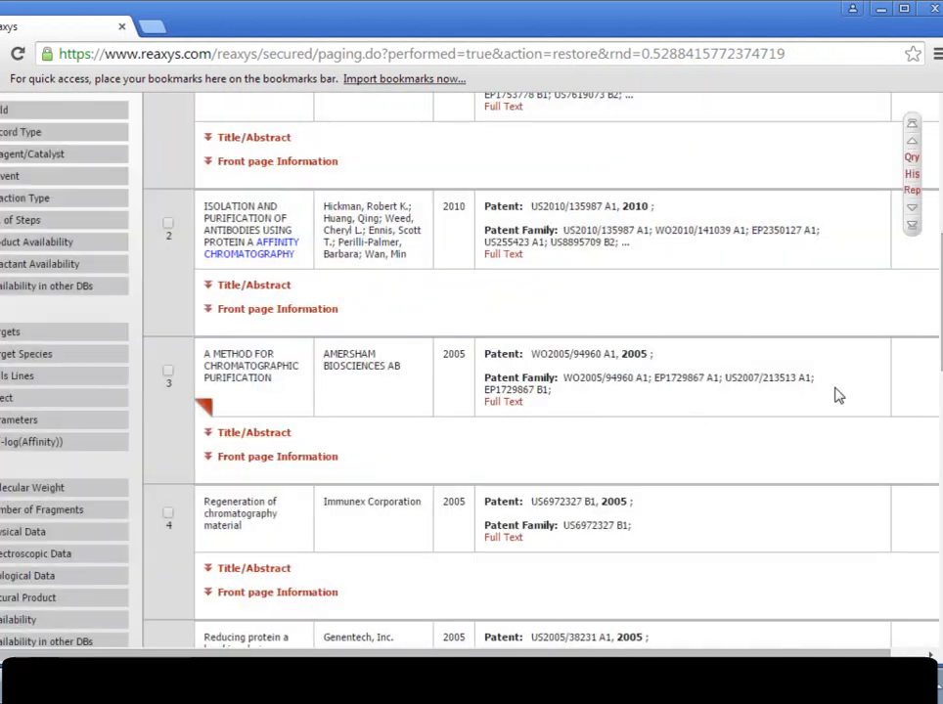
pyautogui.scroll(6, 704, 274)
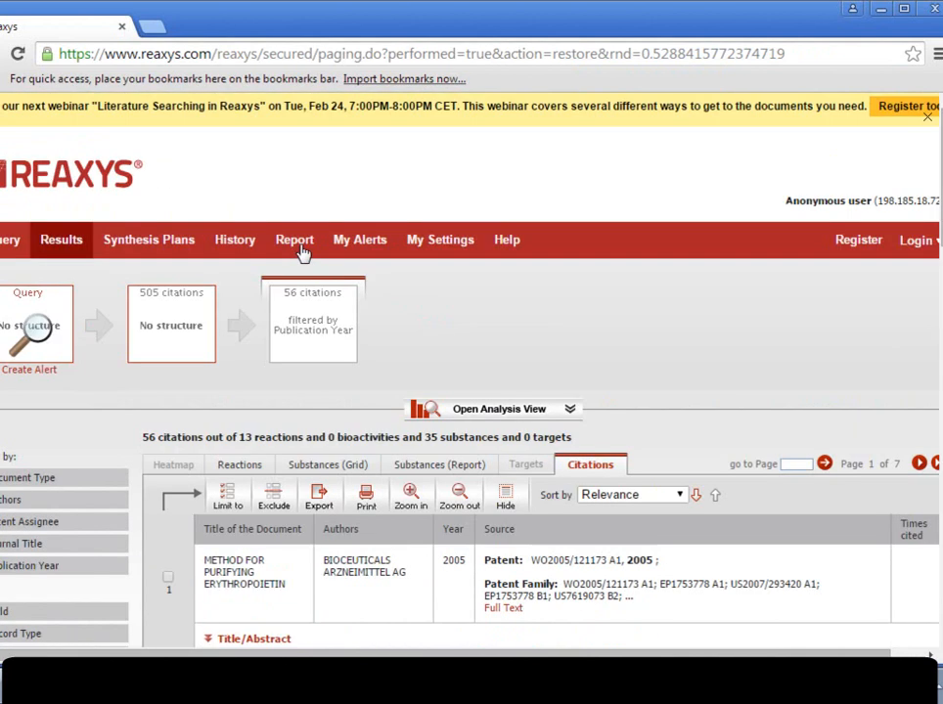
# Open the report and view the annotation box of its second item without saving a note.
pyautogui.click(295, 241)
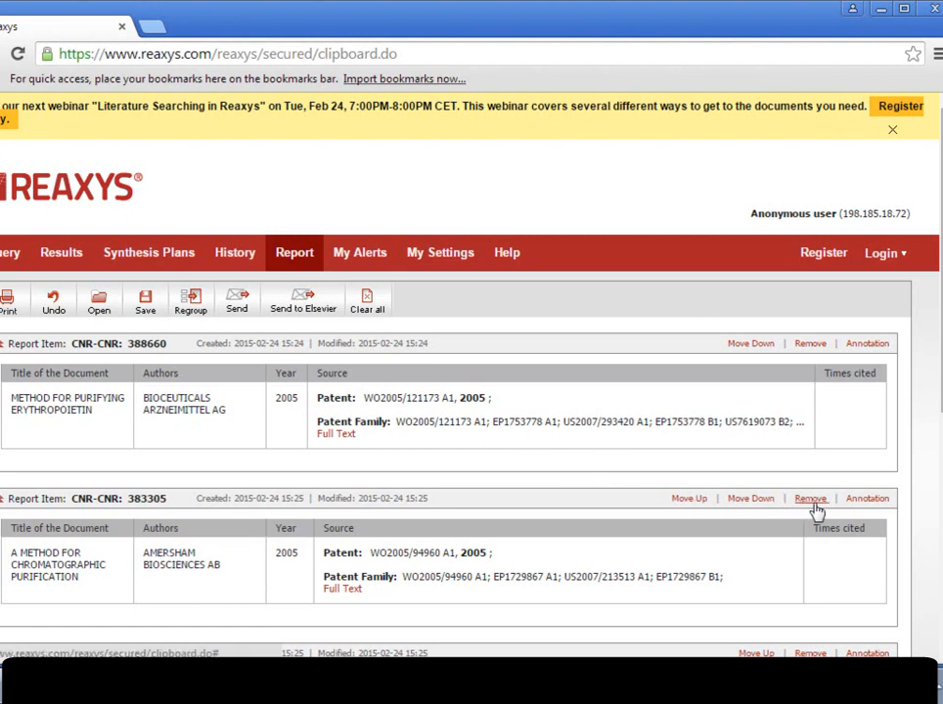
pyautogui.click(868, 500)
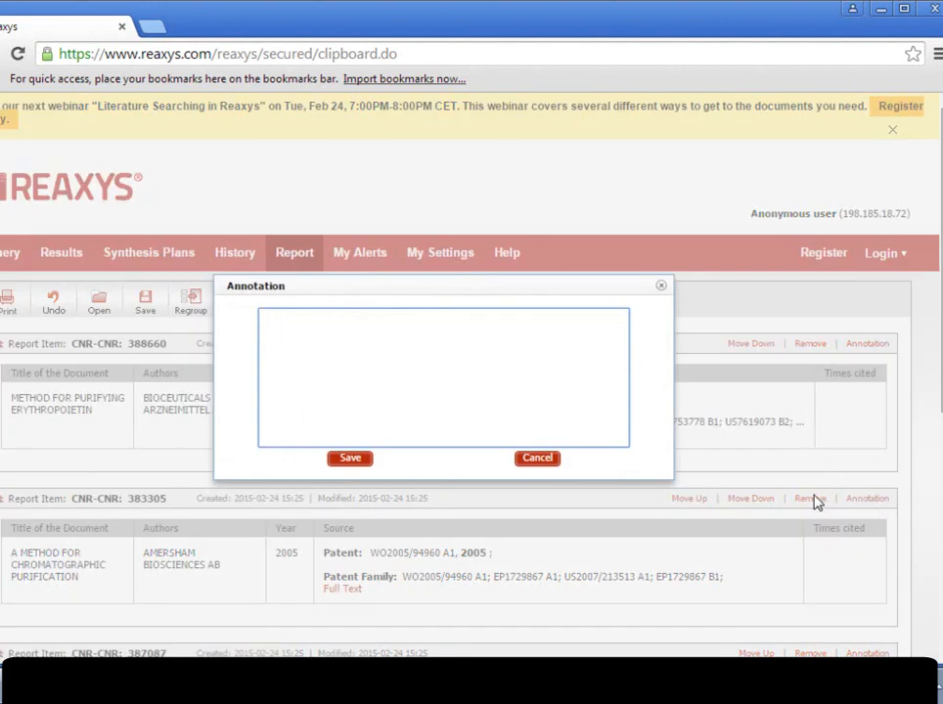
pyautogui.click(662, 289)
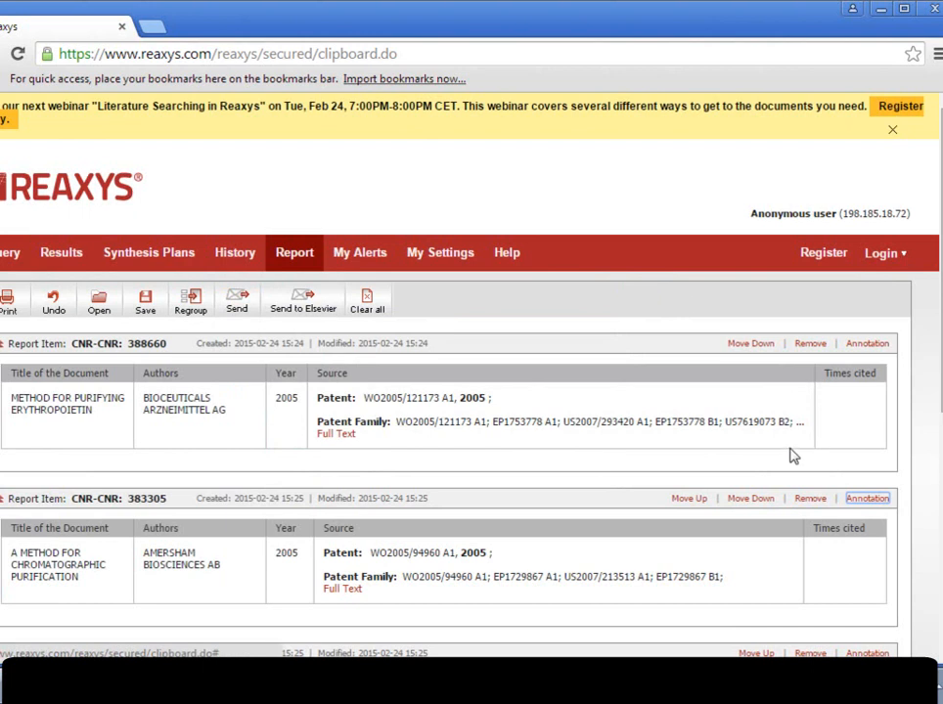
# Open the form for sending the report by e-mail.
pyautogui.click(240, 302)
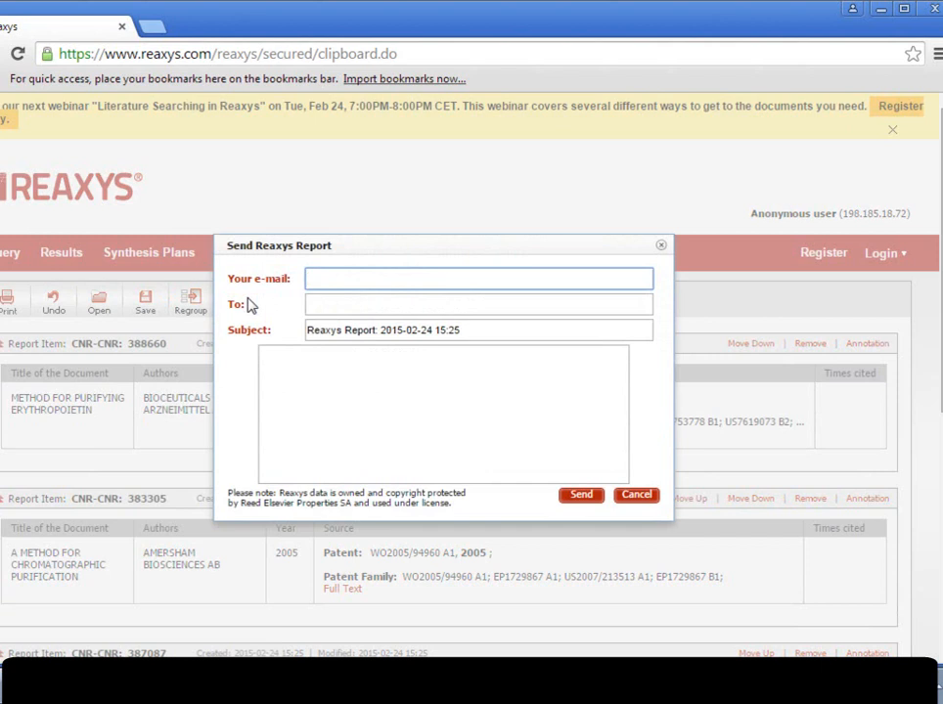